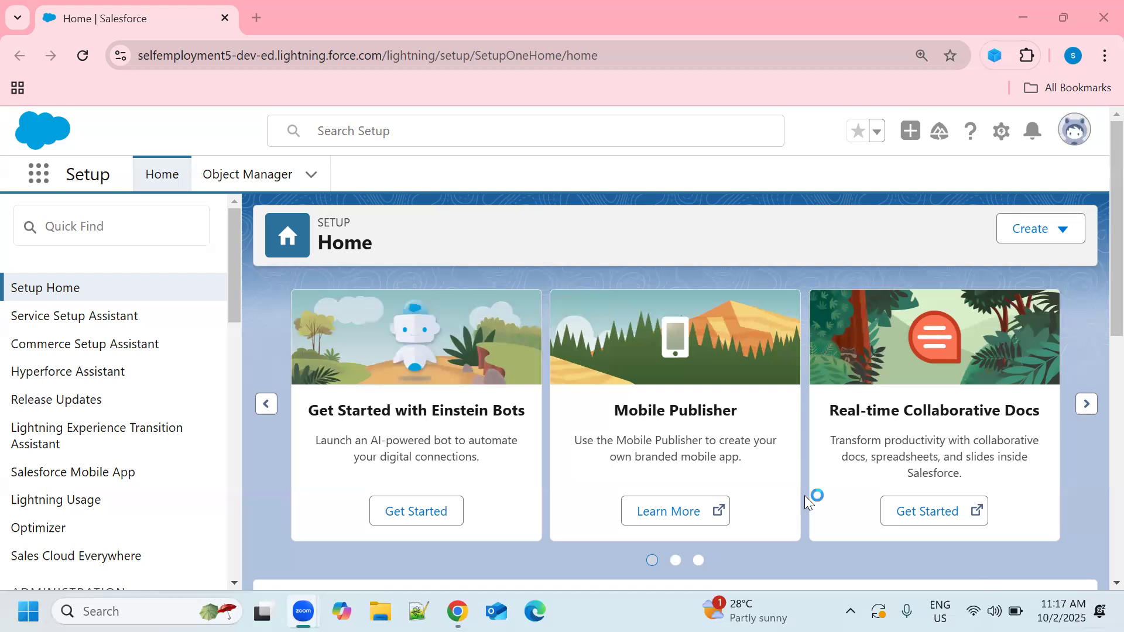
Step: Search Setup for "work", open Workflow Rules, and continue past its introduction page to the list of rules
left_click(133, 225)
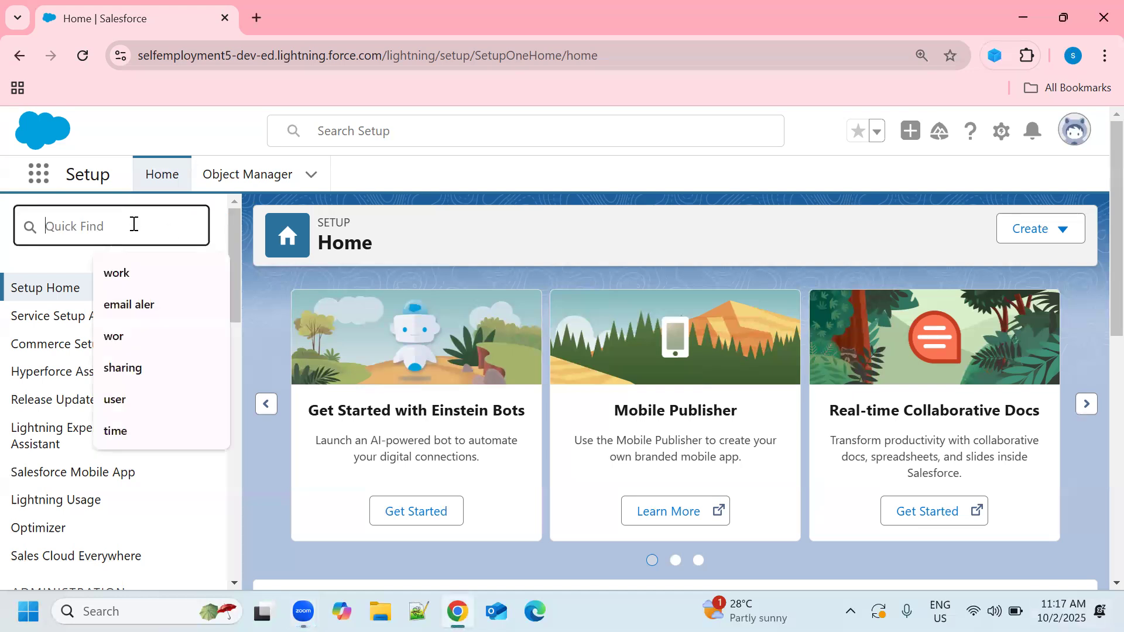
type("w")
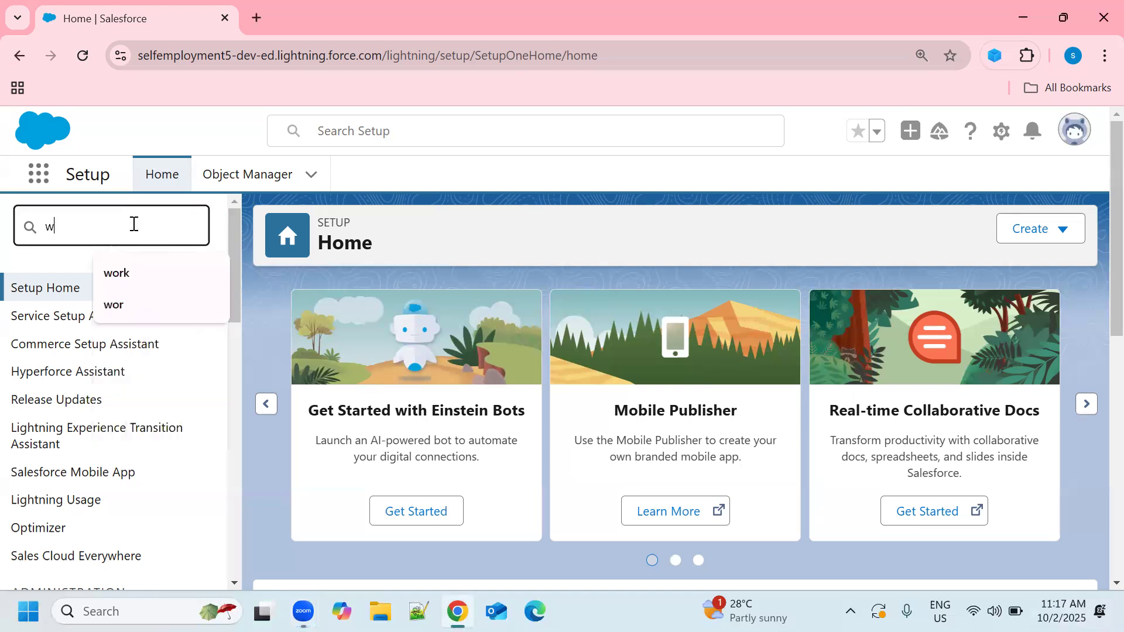
type("okf")
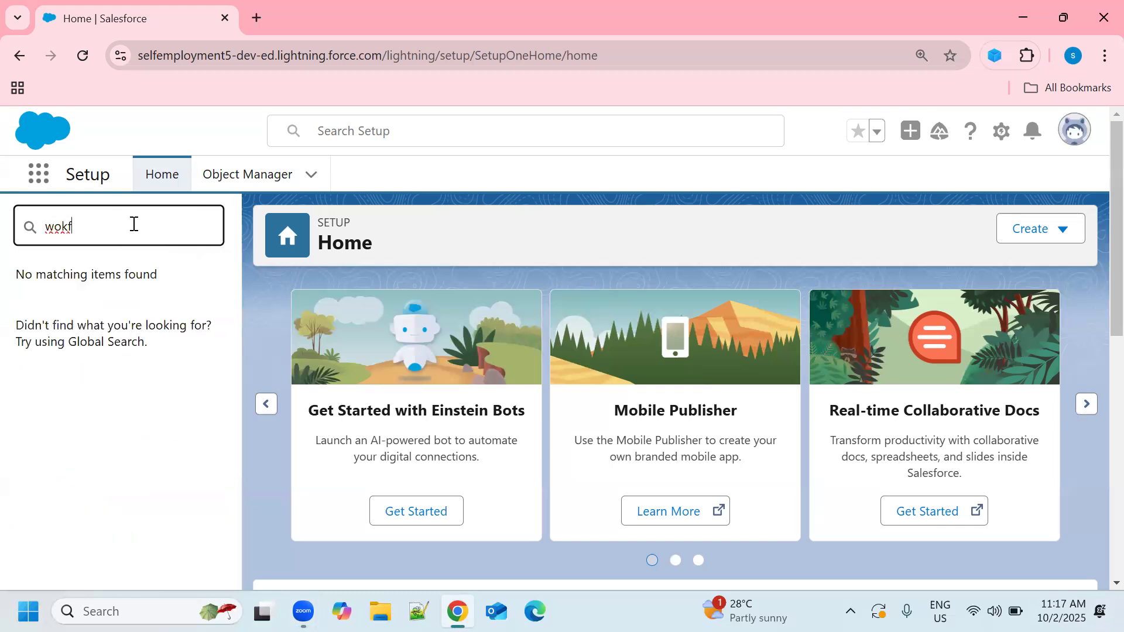
key("BackSpace")
key("BackSpace")
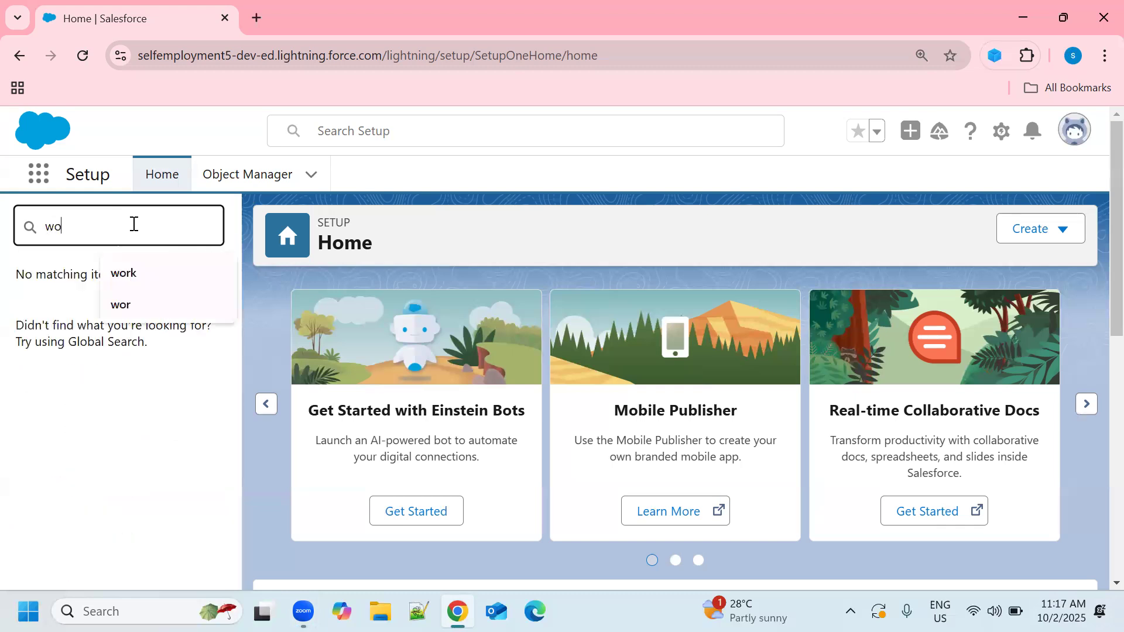
type("rk")
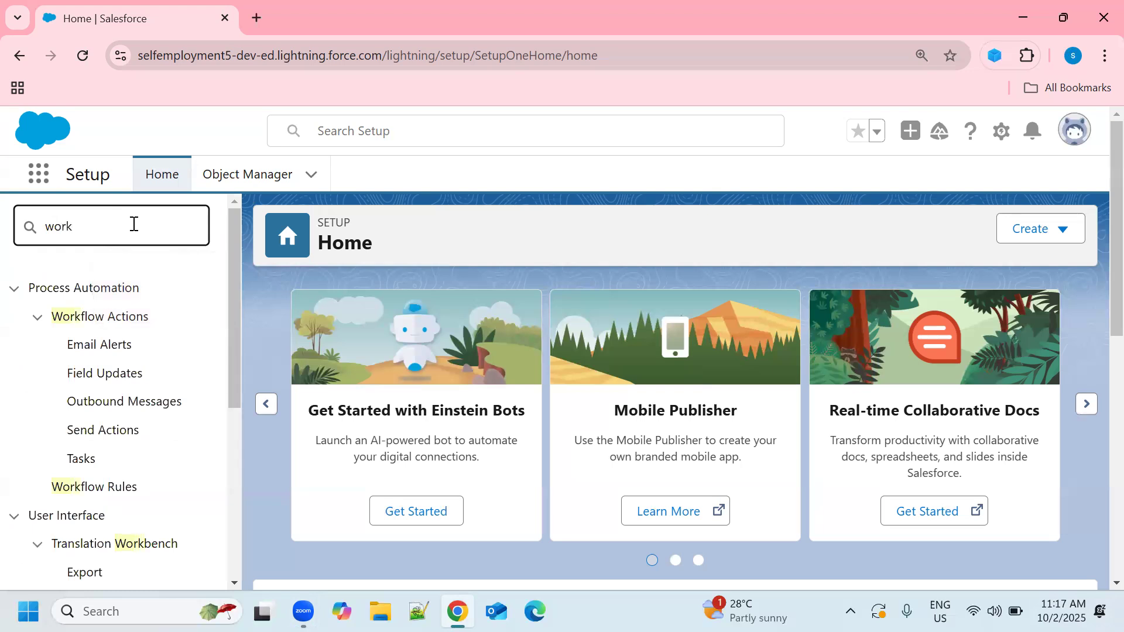
left_click(120, 493)
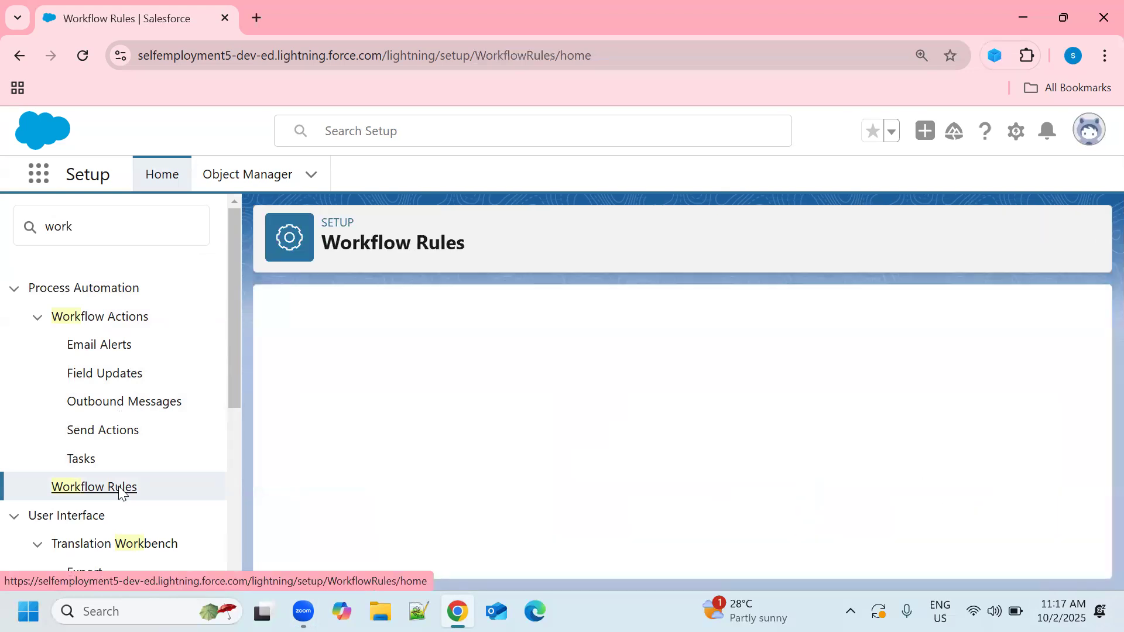
scroll(326, 409, "down", 5)
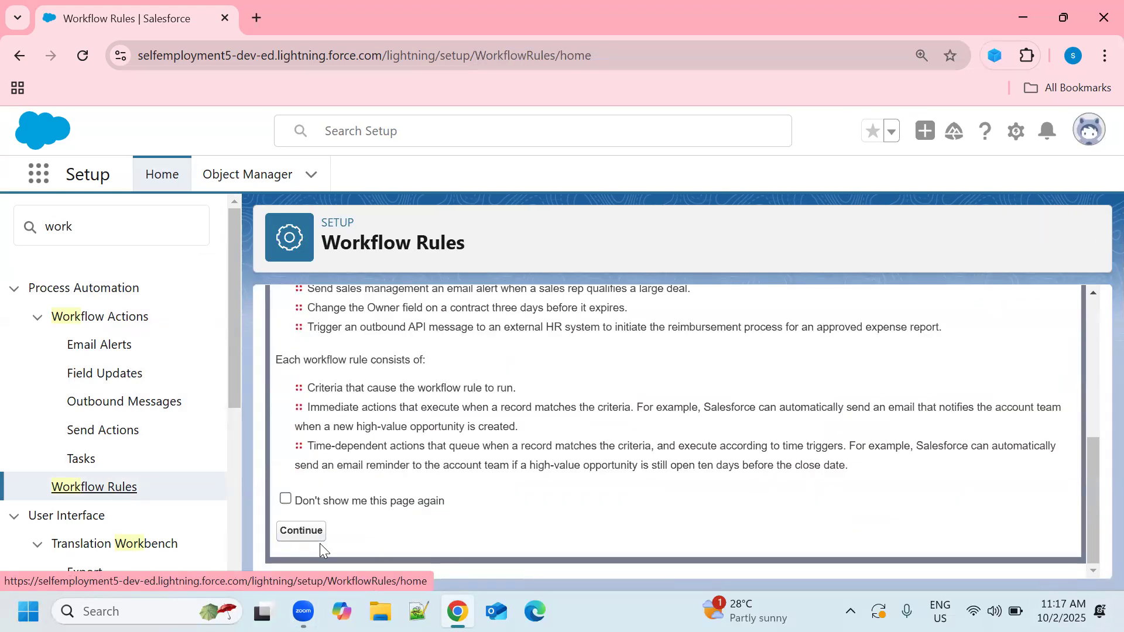
left_click(301, 531)
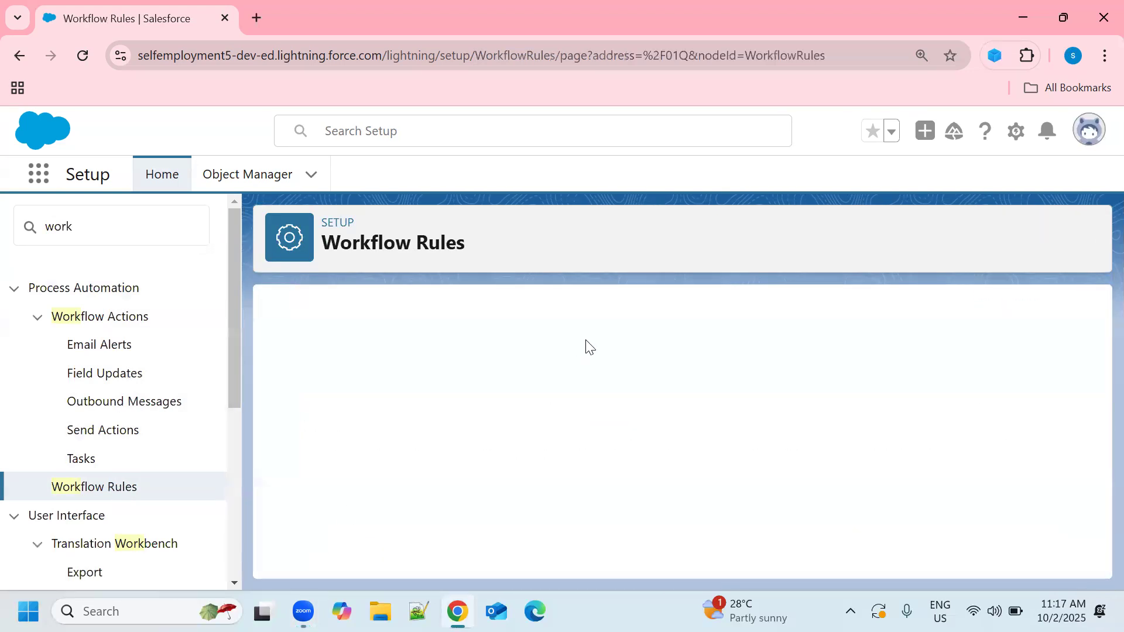
Step: Start a new rule, continuing with Workflow Rules instead of Flow Builder, and choose Opportunity as its object
scroll(626, 358, "down", 3)
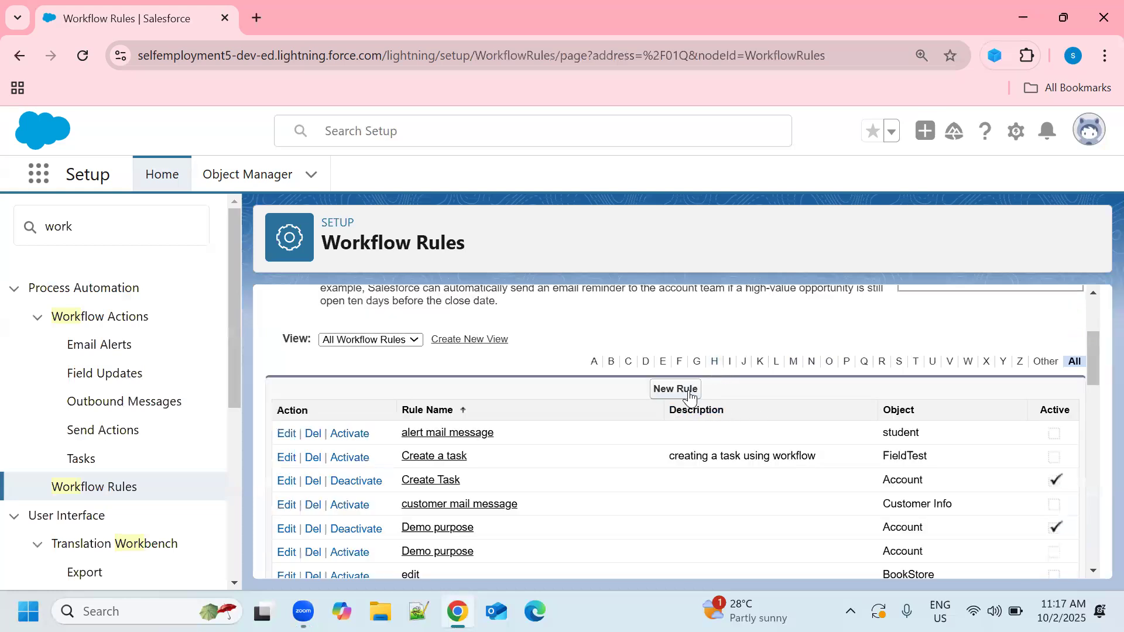
left_click(688, 390)
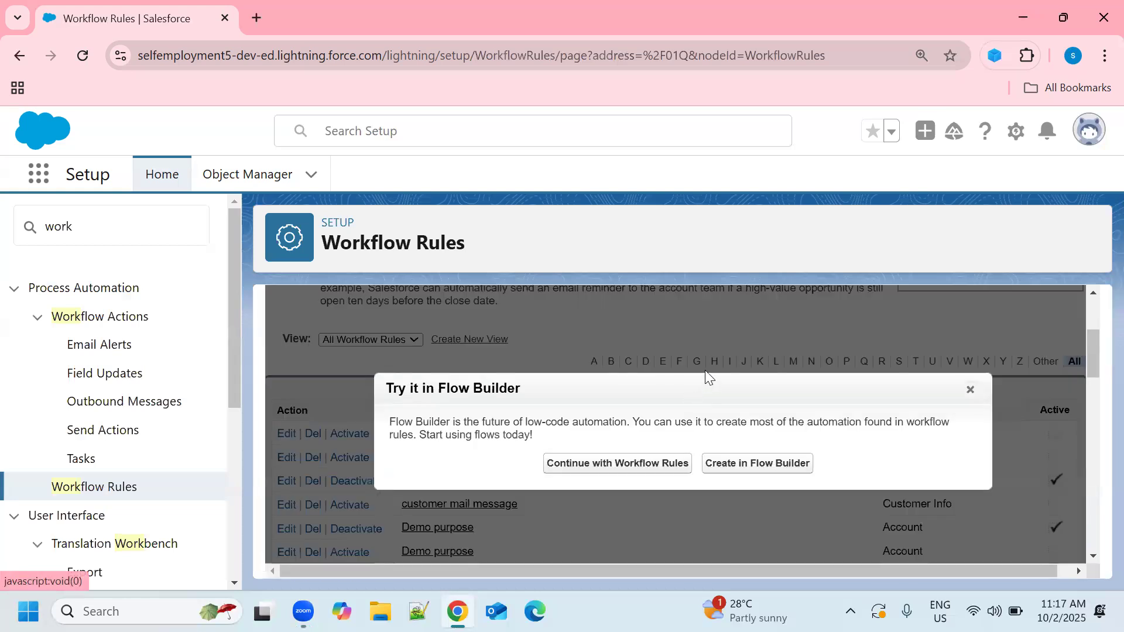
left_click(631, 468)
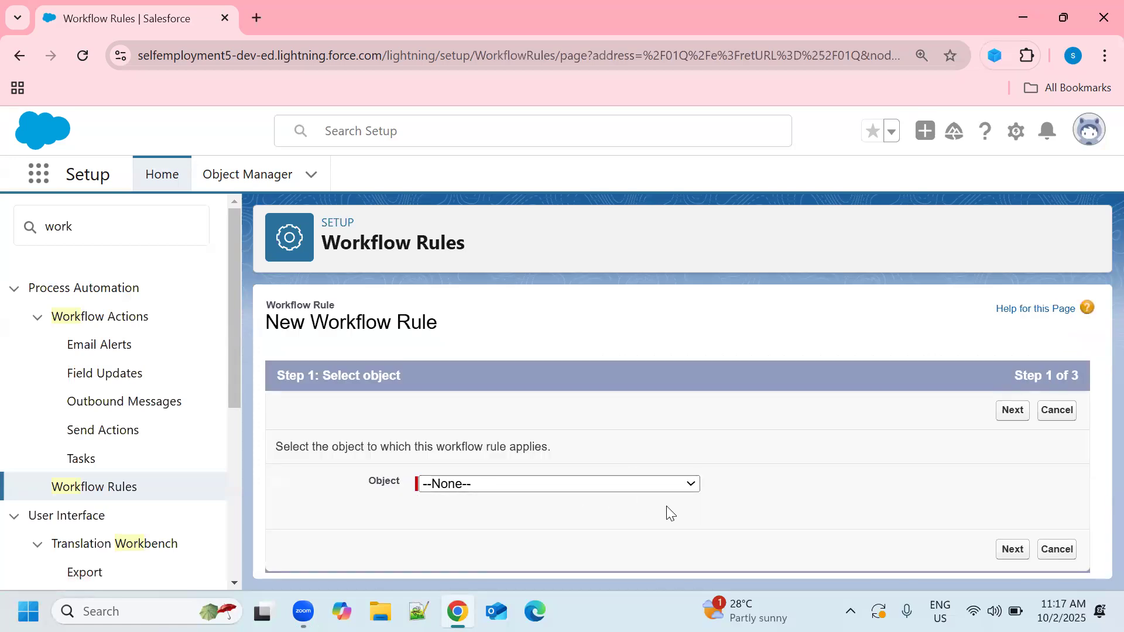
left_click(691, 485)
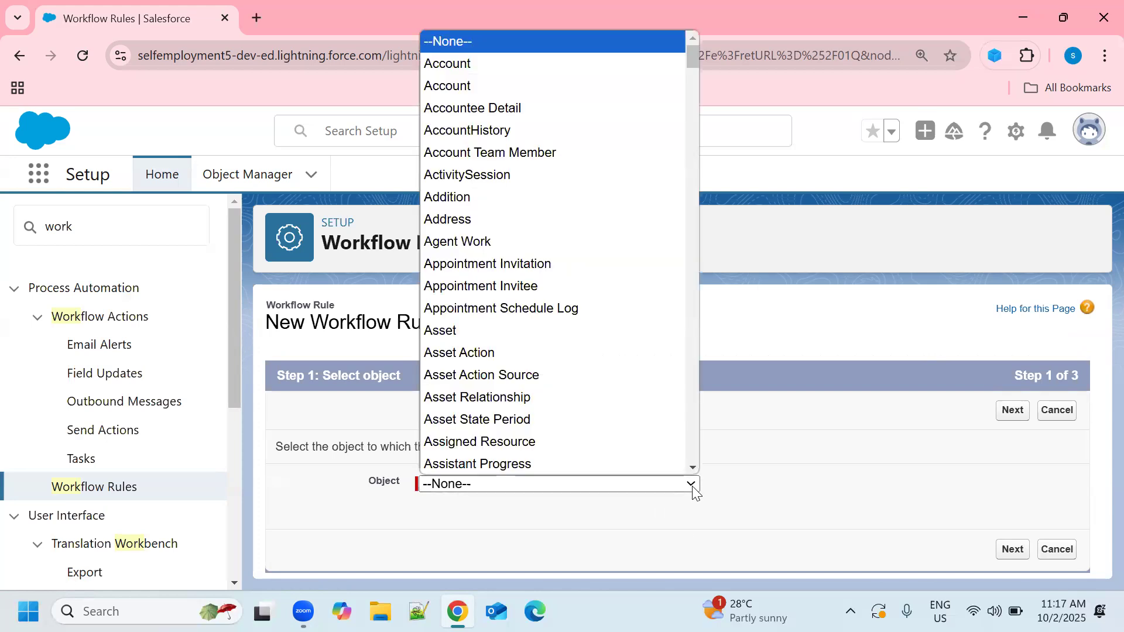
type("opp")
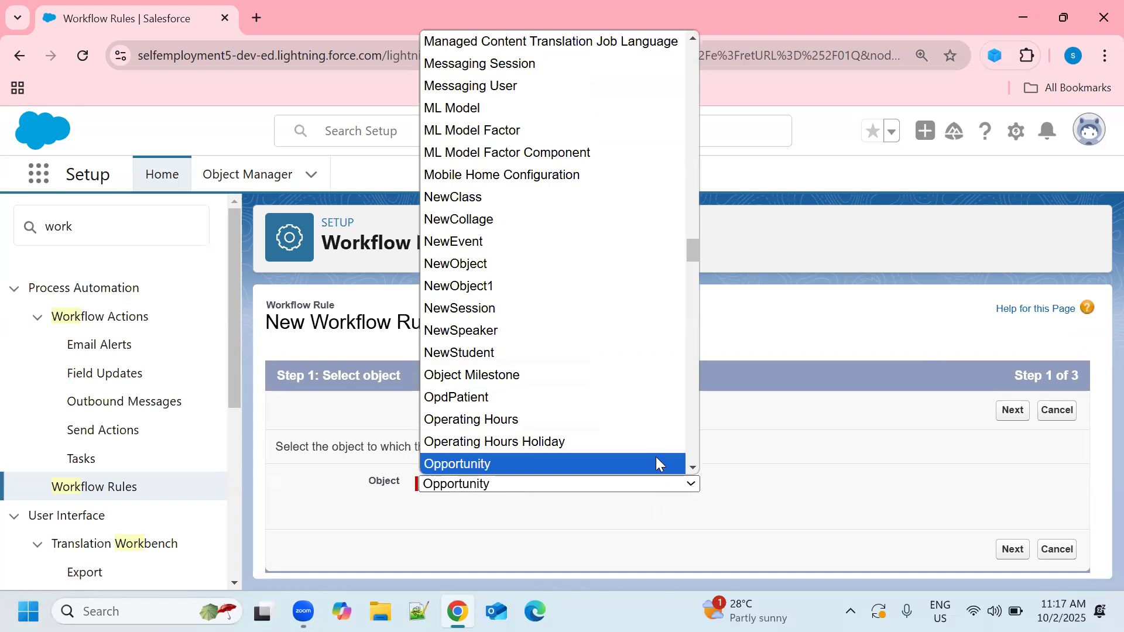
left_click(655, 458)
left_click(1011, 549)
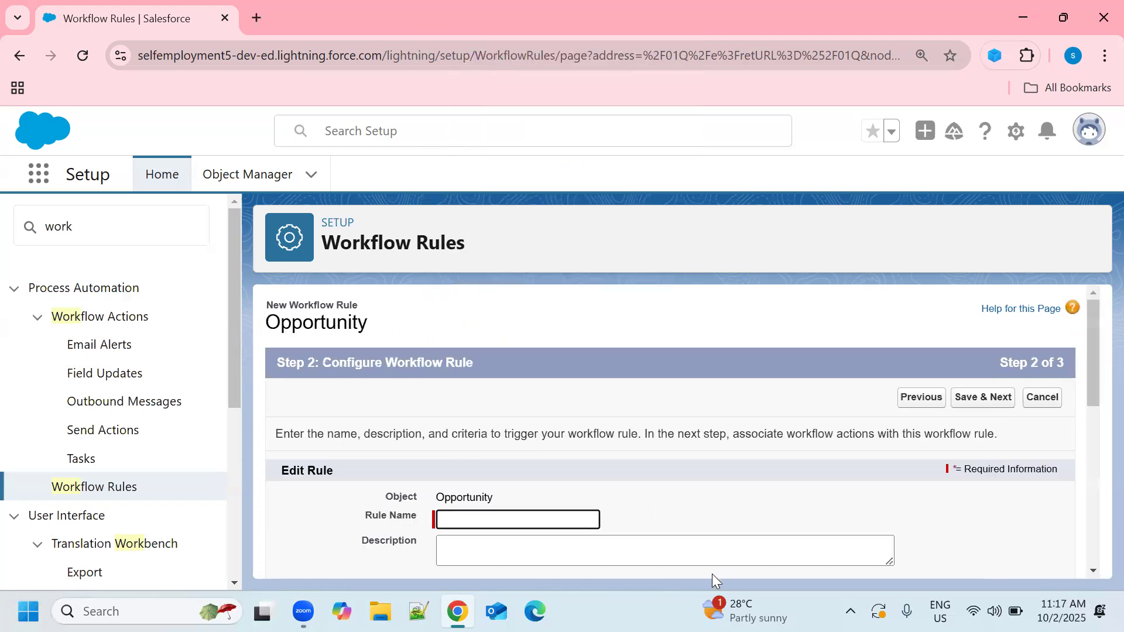
Step: Name the rule "rule for create a task" and have it evaluated only when a record is created
scroll(611, 498, "down", 2)
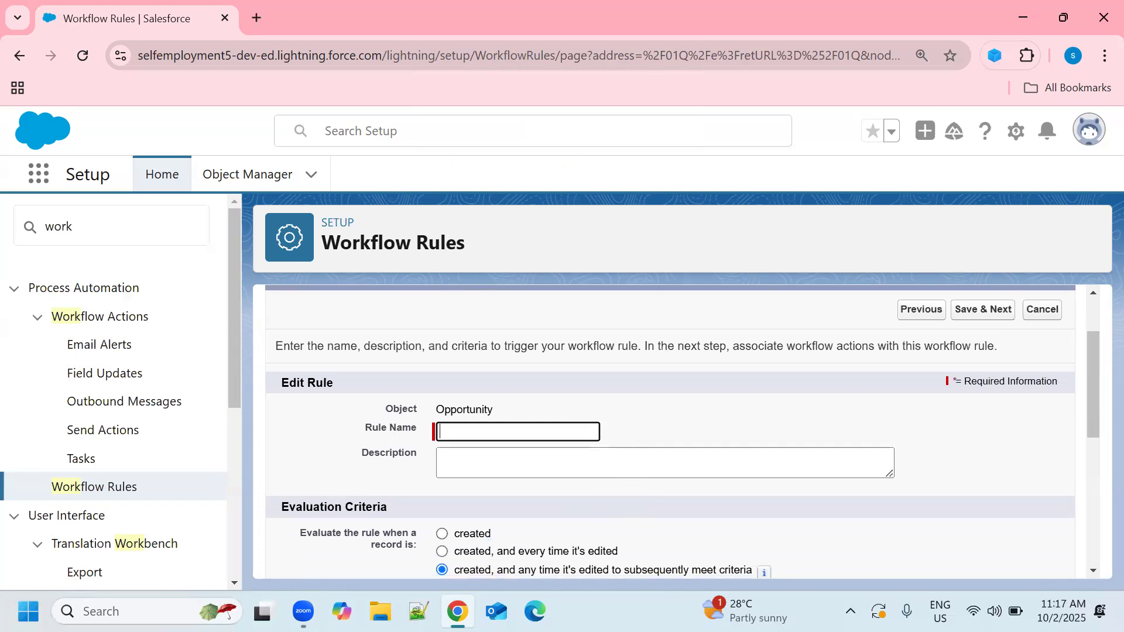
type("rule for")
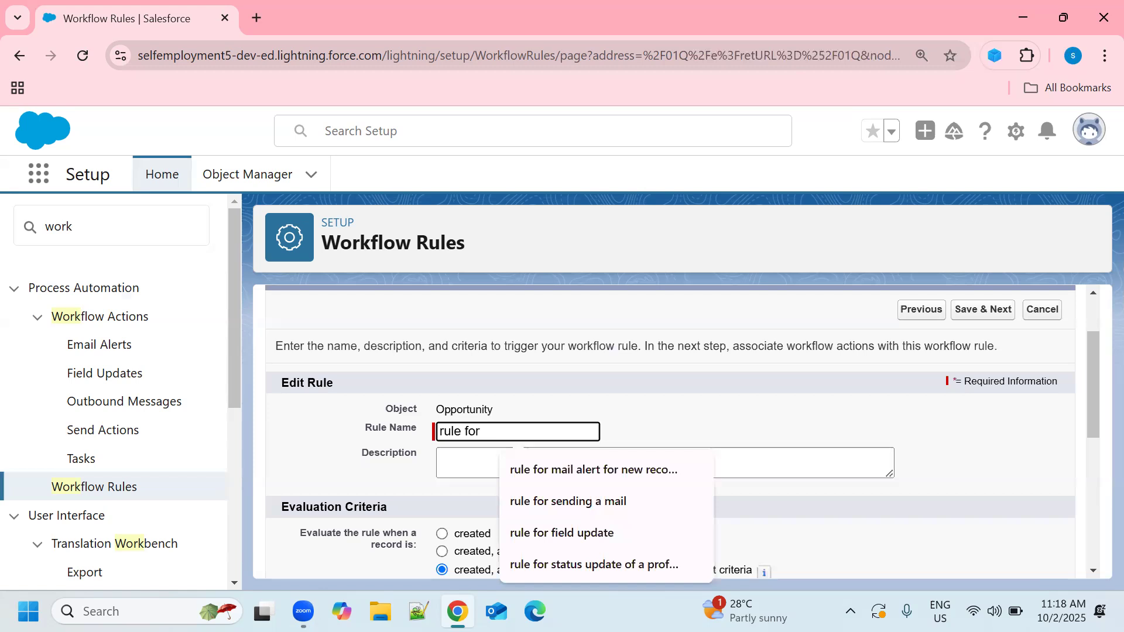
type(" crea")
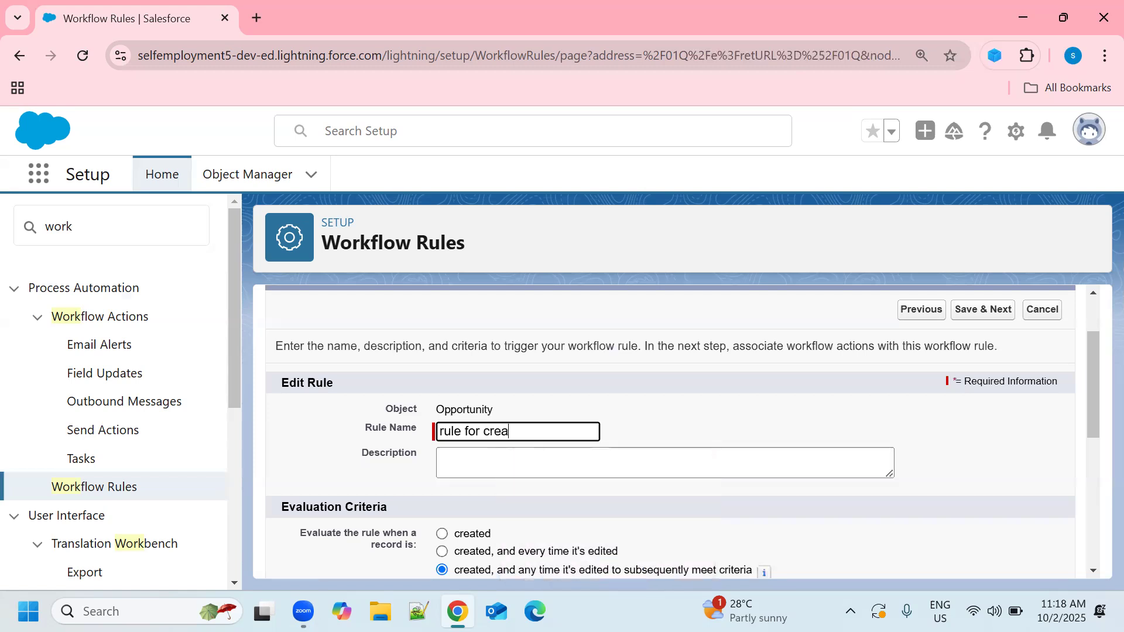
type("te a task")
scroll(609, 433, "down", 1)
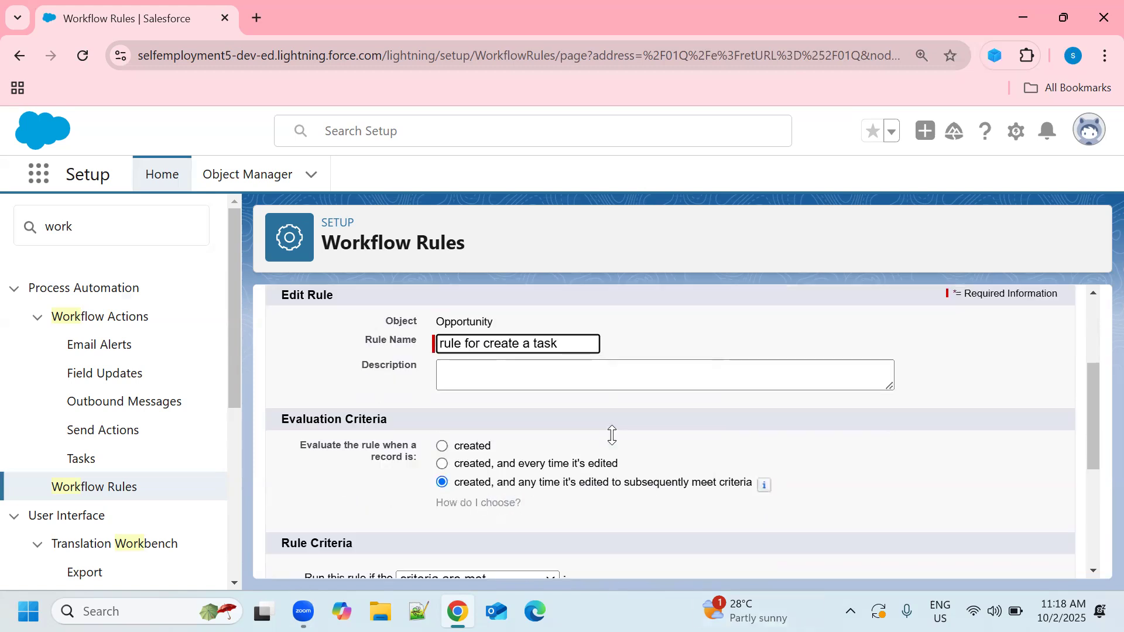
left_click(445, 446)
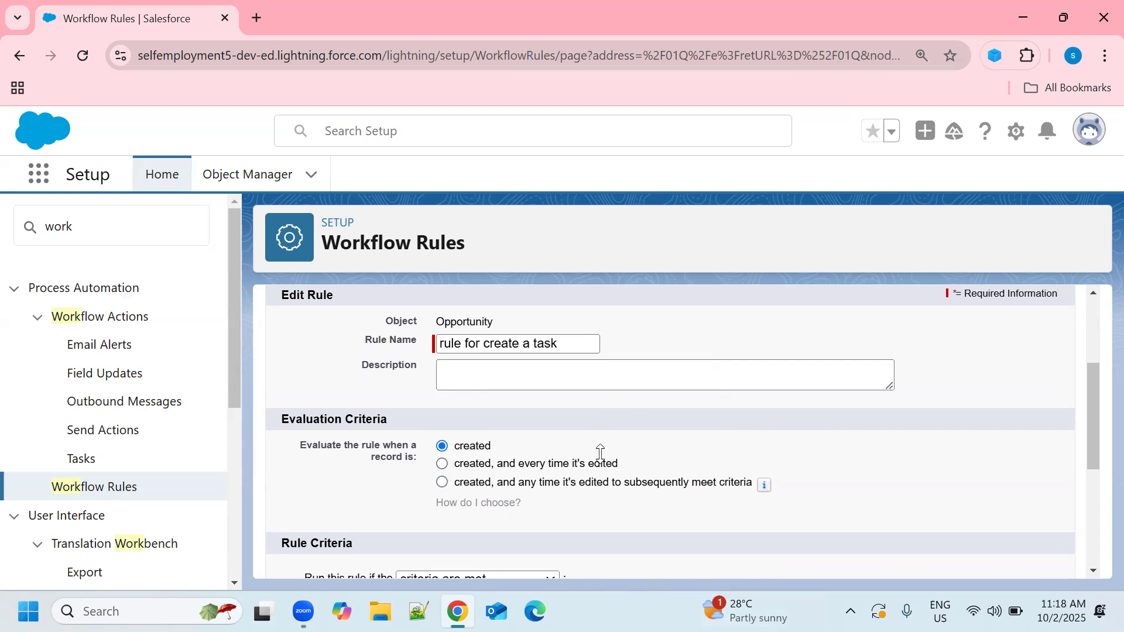
scroll(422, 425, "down", 1)
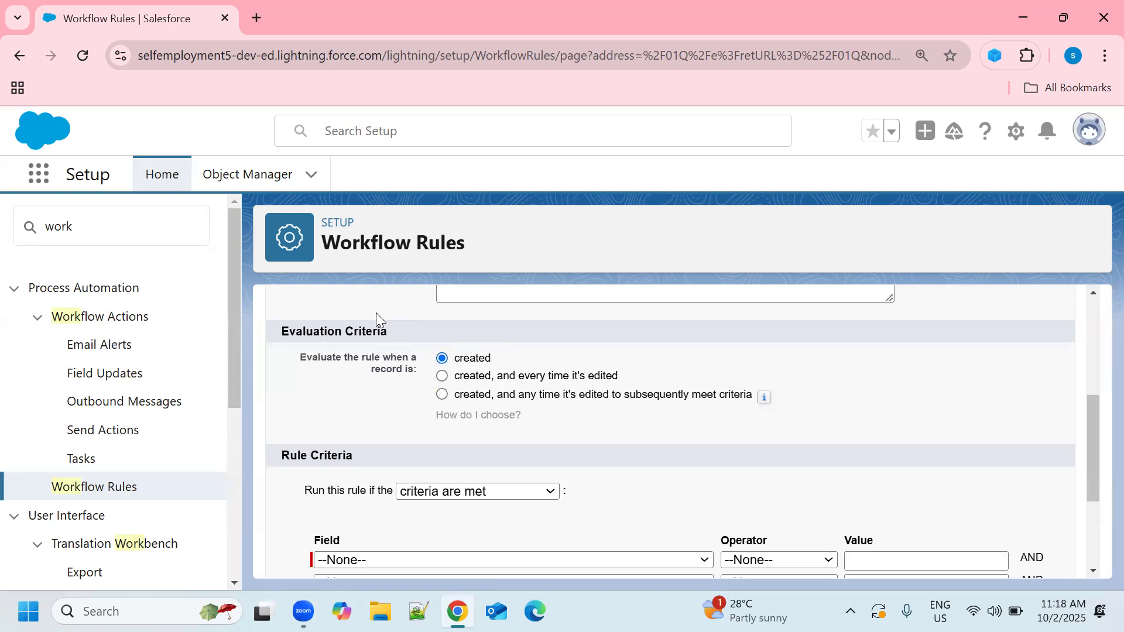
scroll(556, 383, "down", 3)
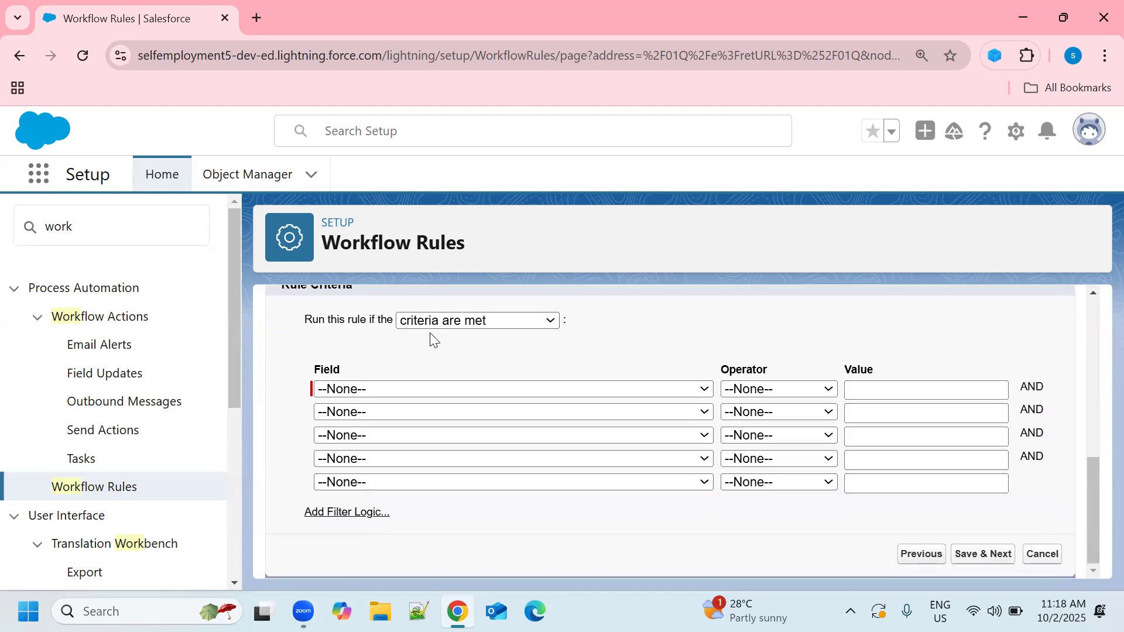
left_click(550, 321)
left_click(498, 366)
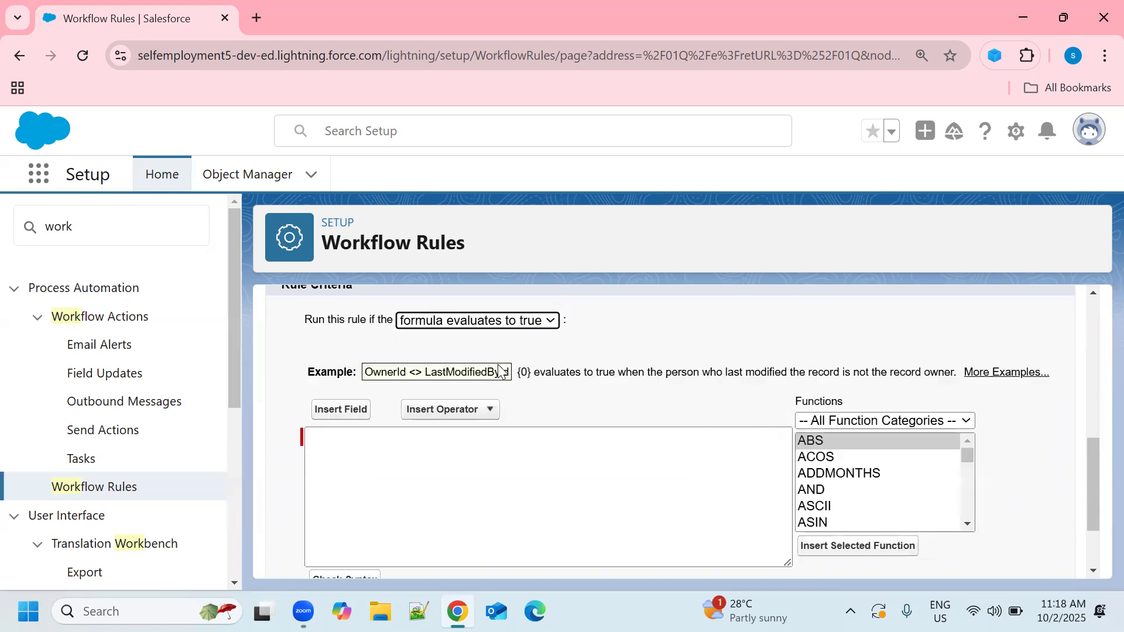
left_click(552, 322)
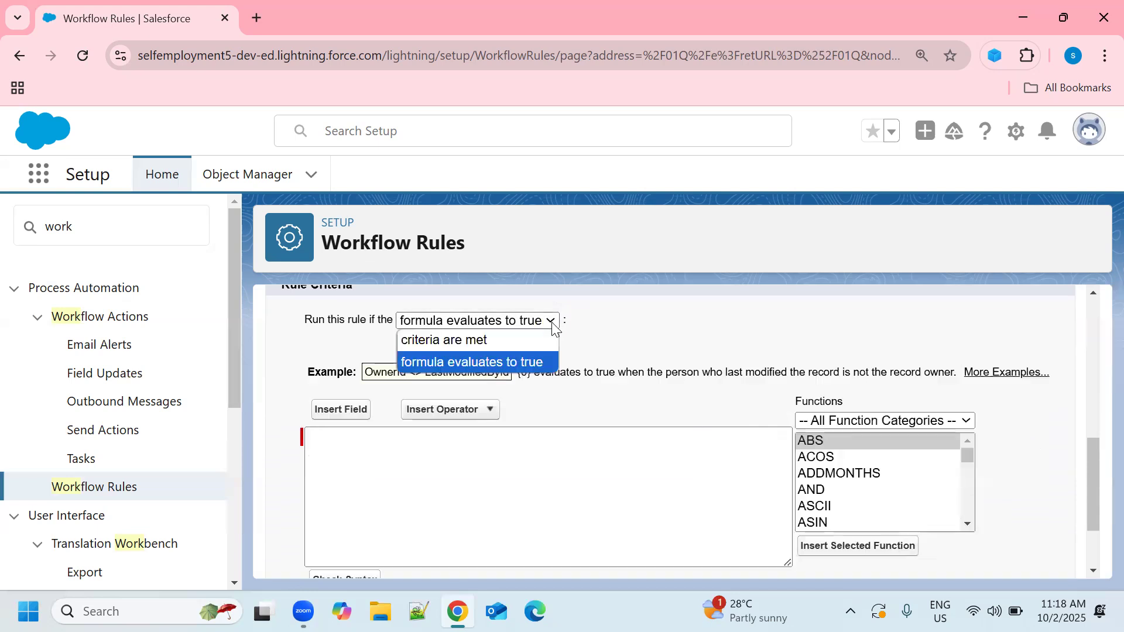
left_click(493, 342)
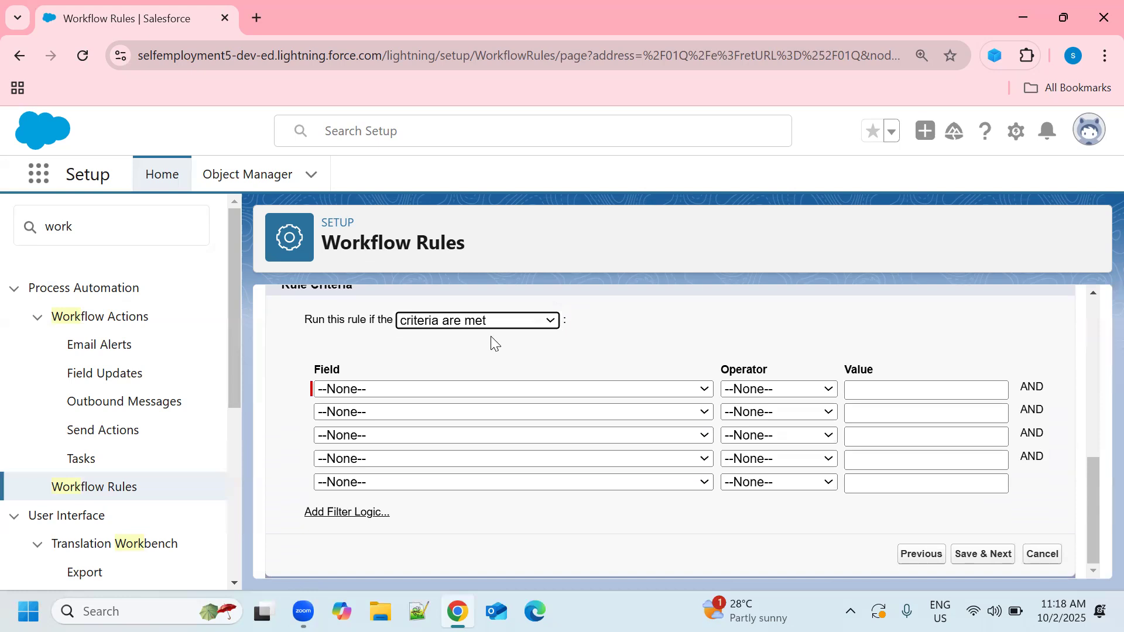
Step: Choose Opportunity: Stage as the field of the first rule criterion
left_click(696, 391)
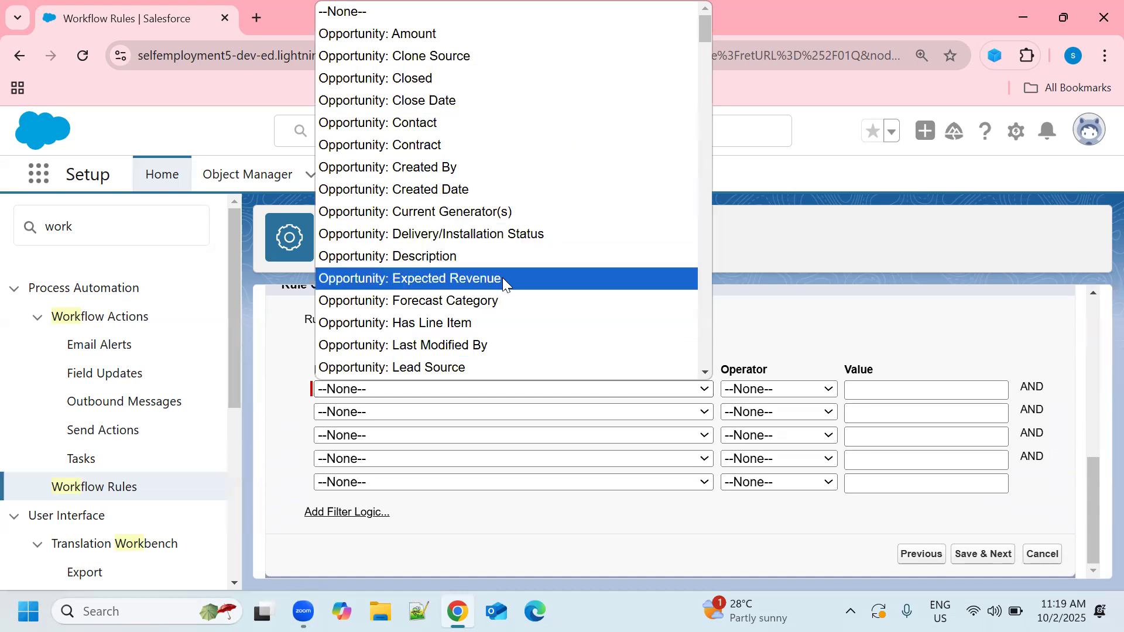
scroll(503, 277, "down", 3)
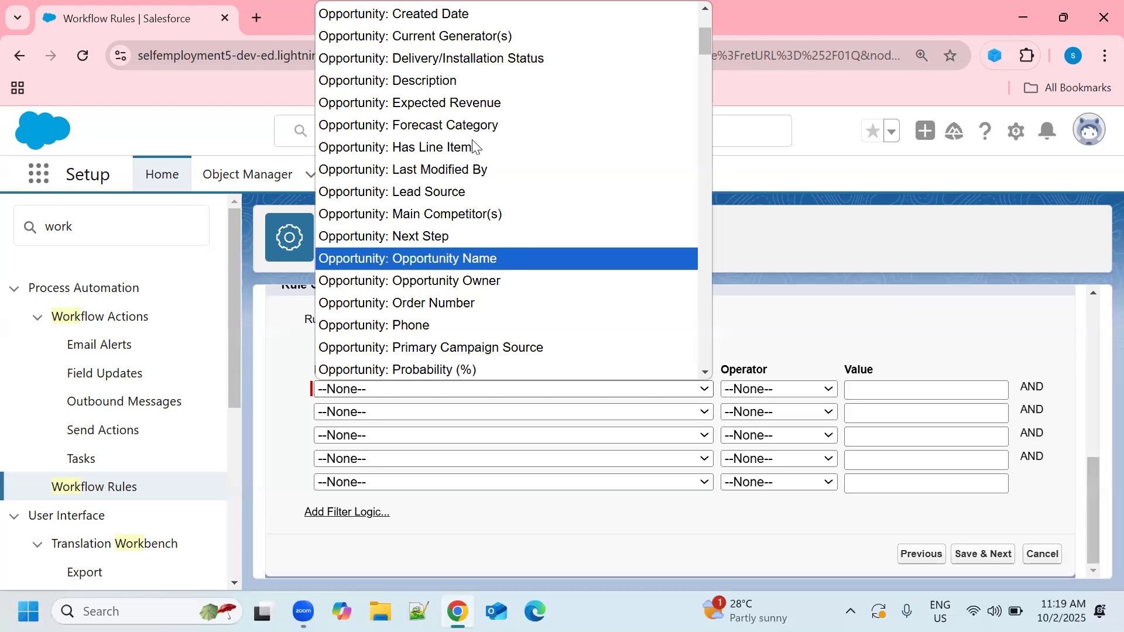
scroll(474, 265, "down", 3)
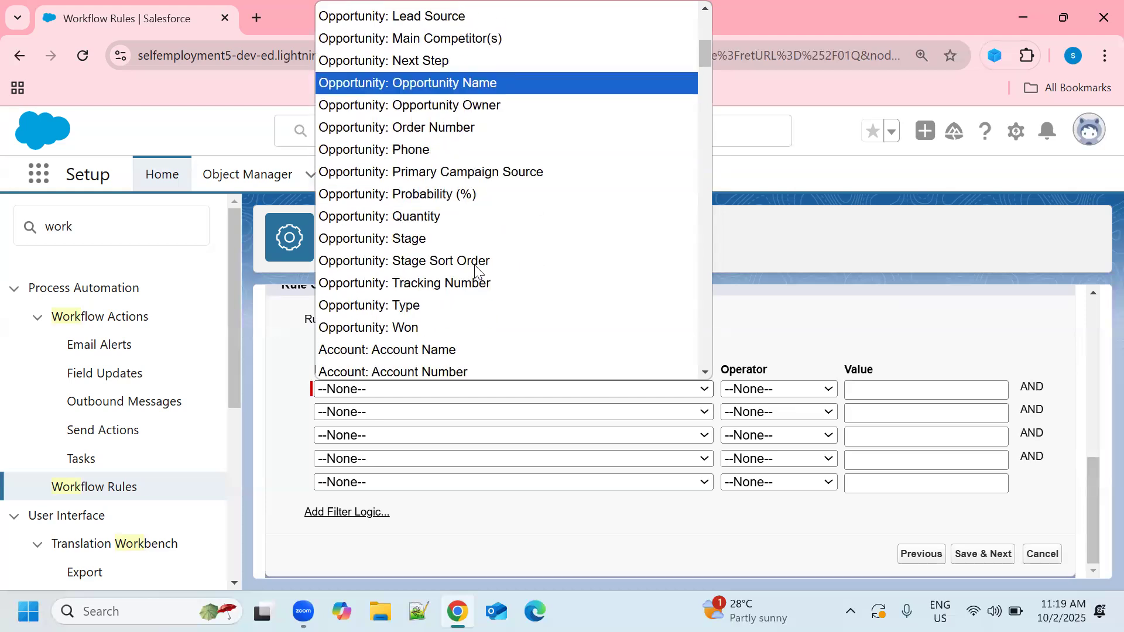
scroll(476, 268, "down", 3)
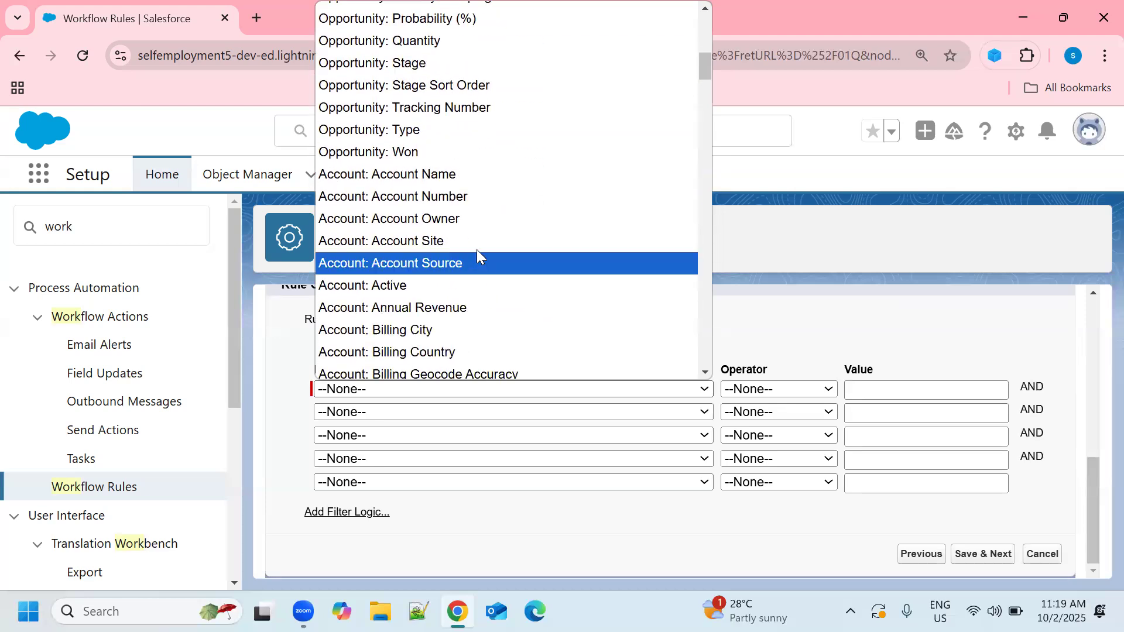
scroll(450, 164, "up", 8)
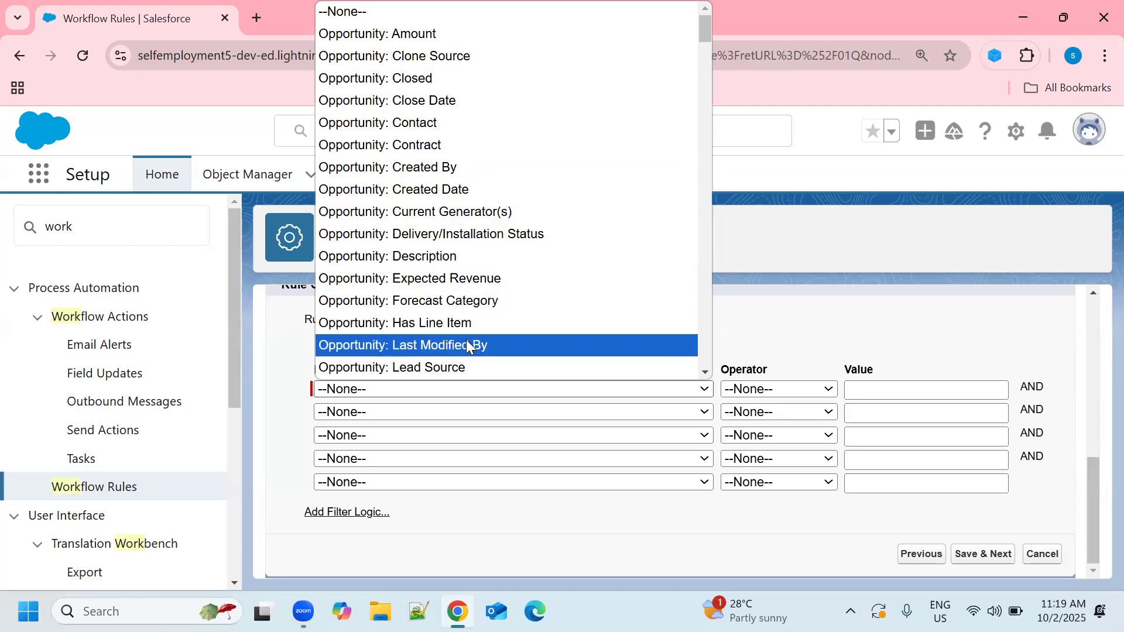
scroll(519, 319, "down", 3)
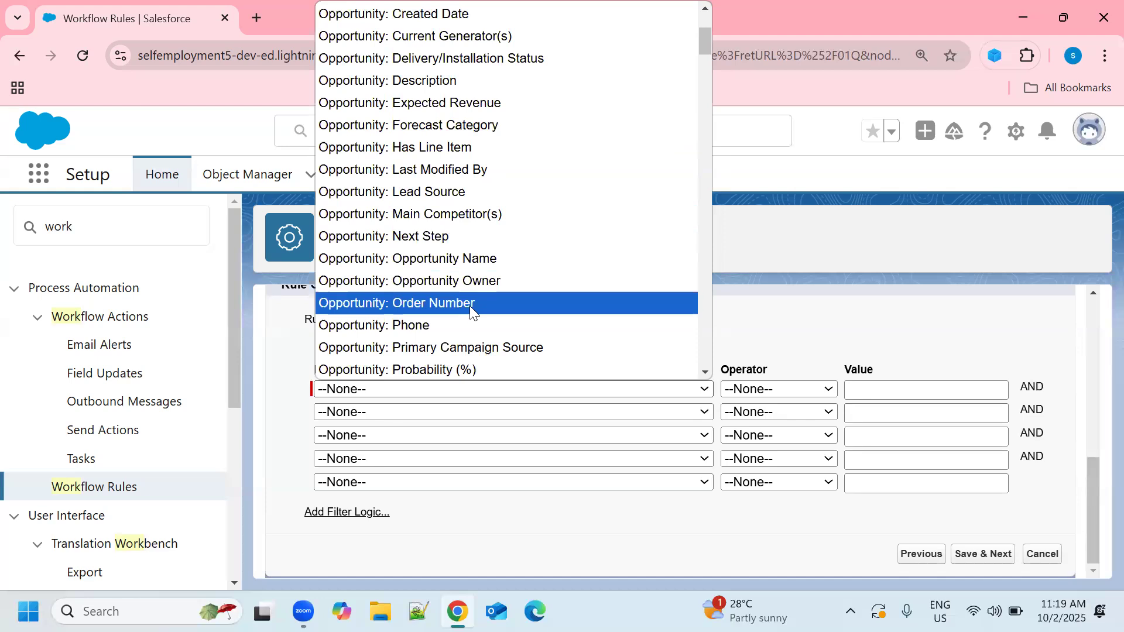
scroll(518, 321, "down", 3)
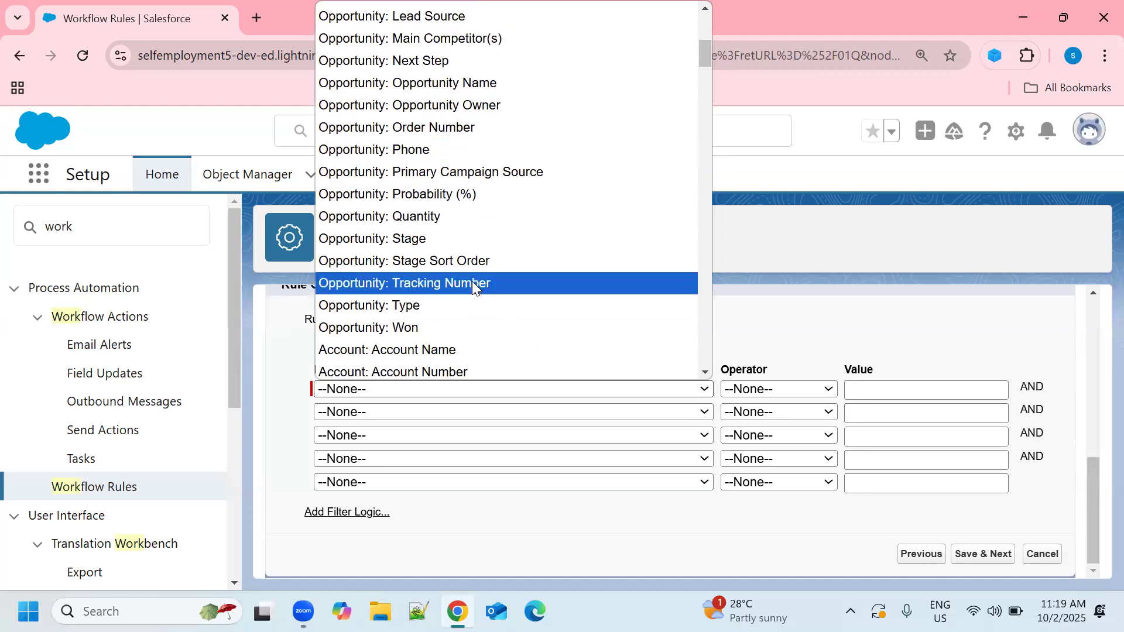
left_click(429, 239)
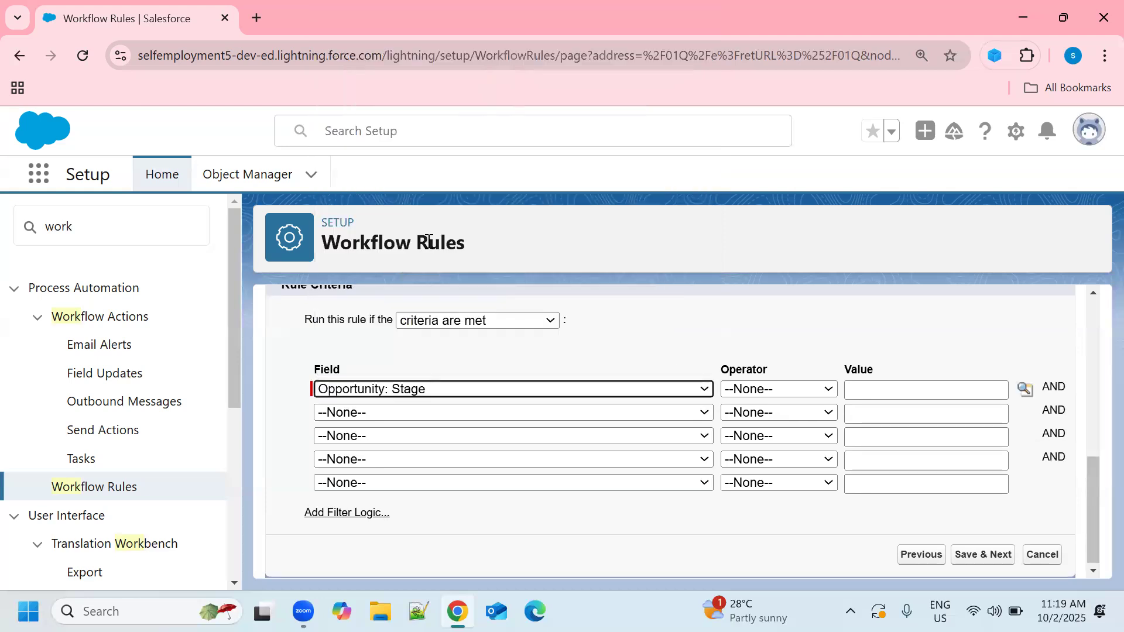
Step: Complete the Stage criterion with the operator equals and the value Negotiation/Review, and save it to continue to the workflow actions
left_click(829, 391)
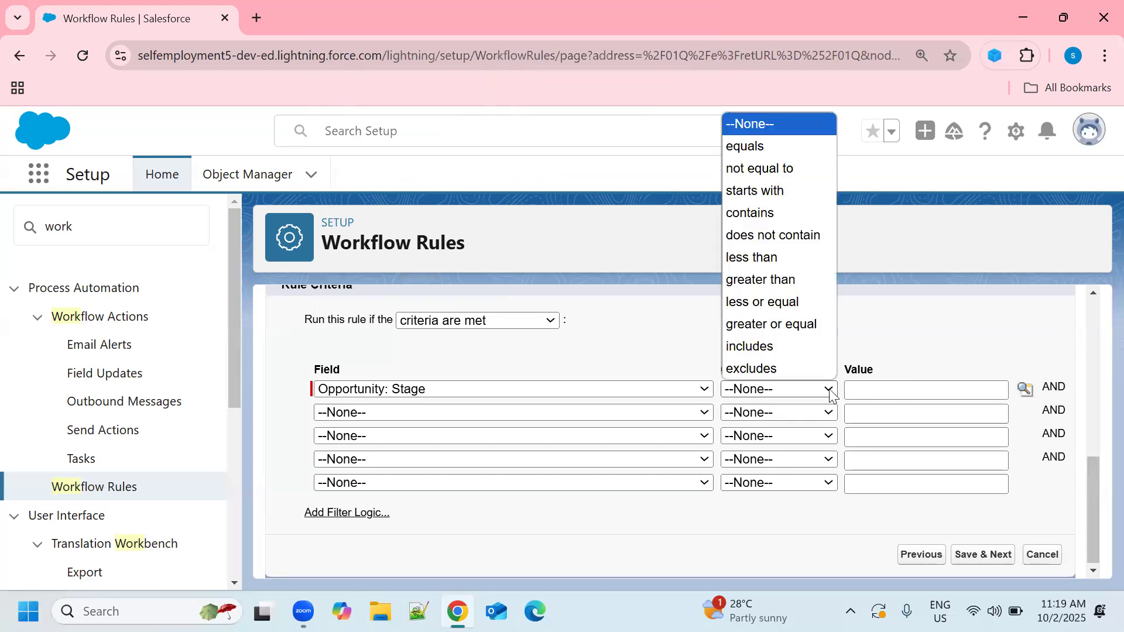
left_click(773, 146)
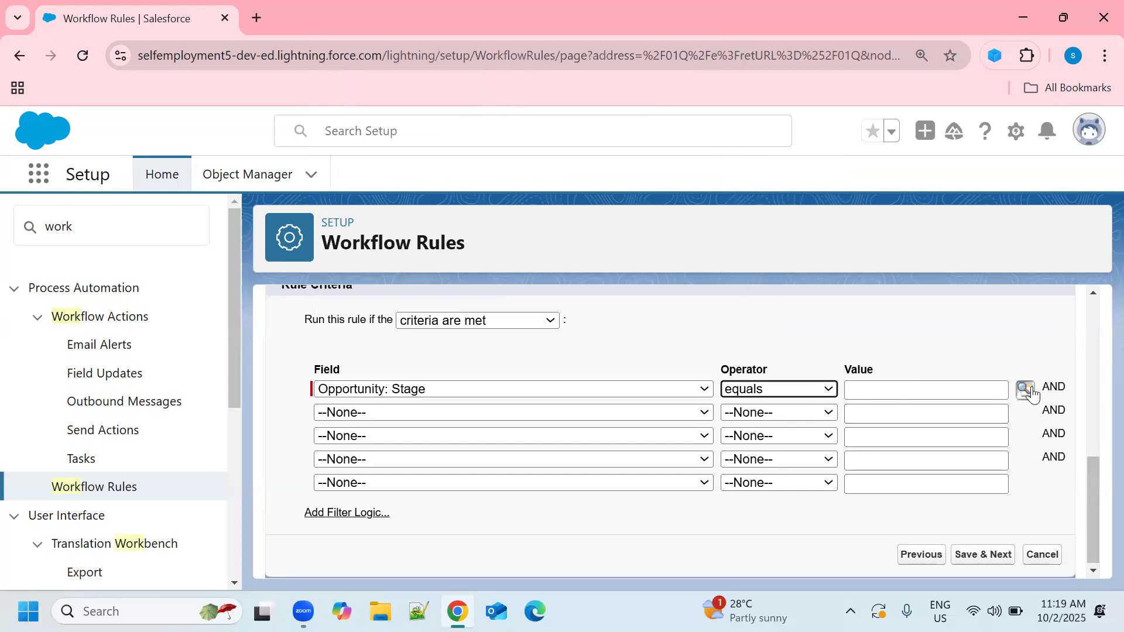
left_click(1026, 389)
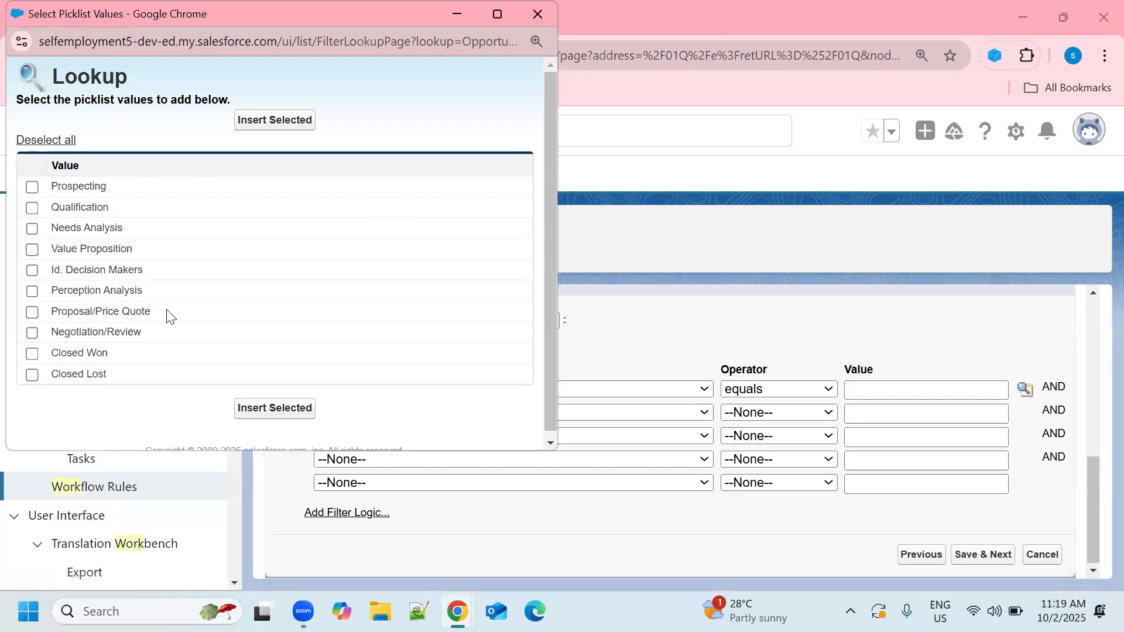
left_click(32, 333)
left_click(272, 410)
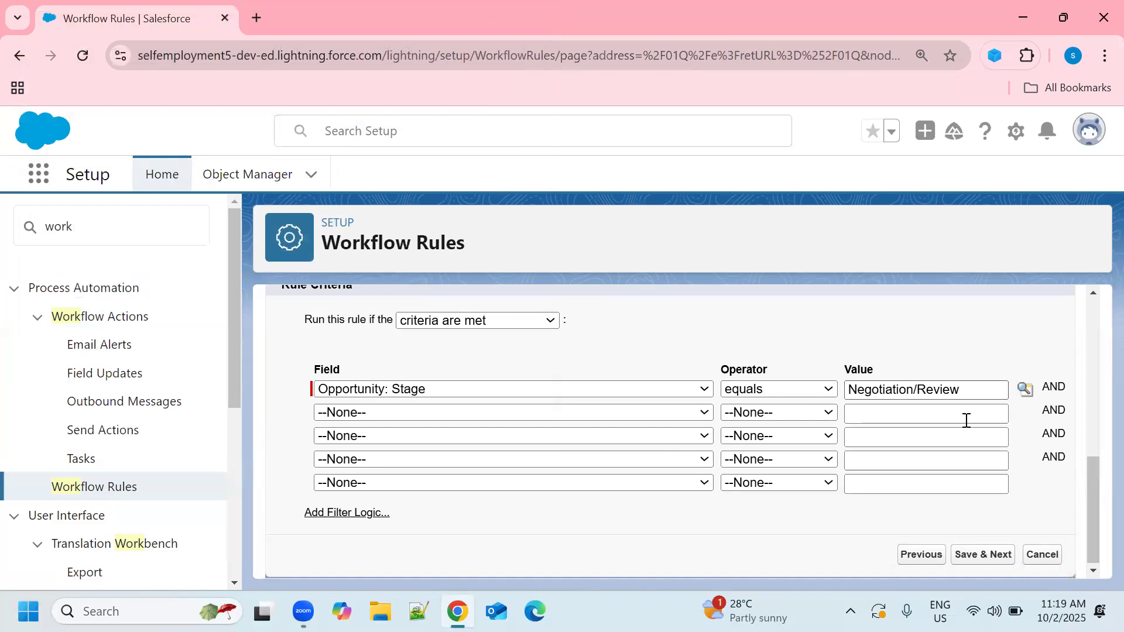
left_click(982, 557)
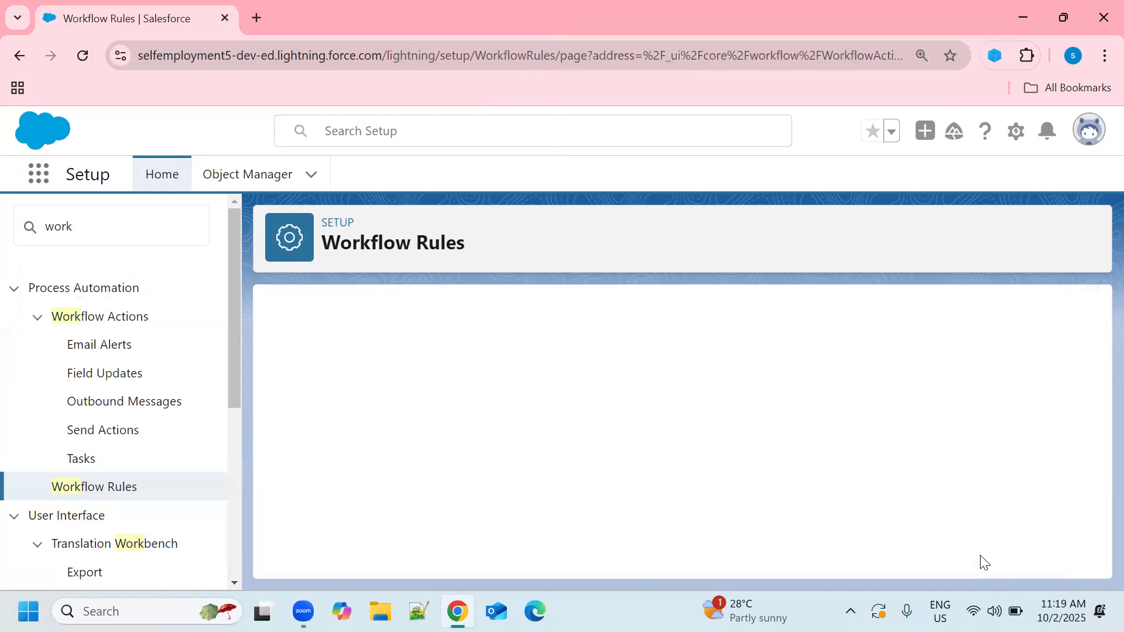
Step: Add a new task as an immediate workflow action of the rule
scroll(713, 359, "down", 1)
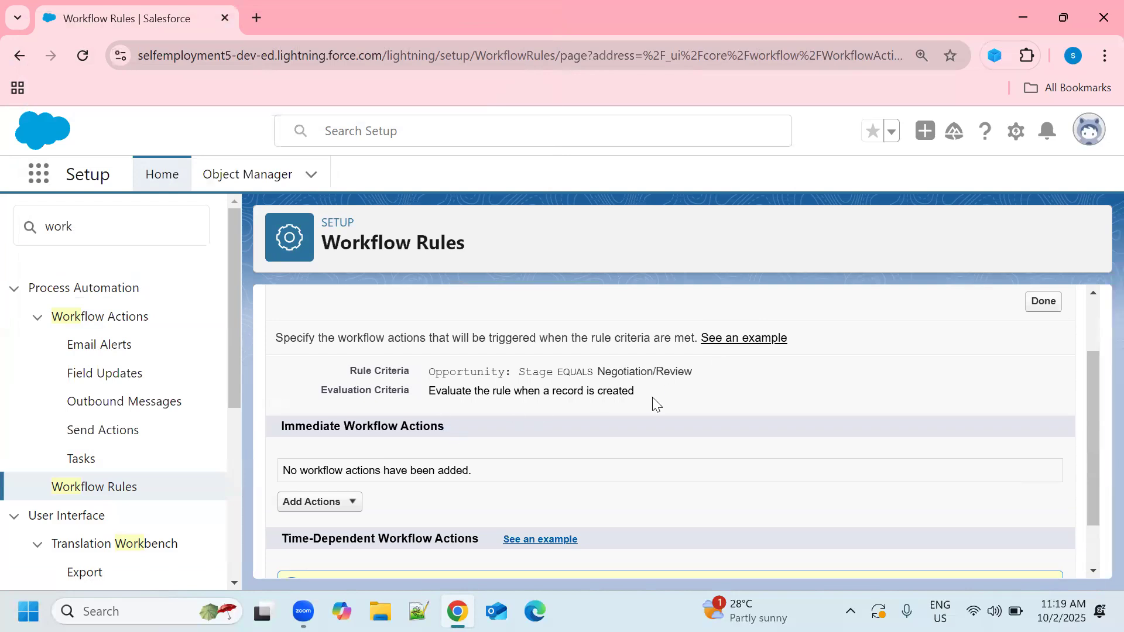
left_click(354, 504)
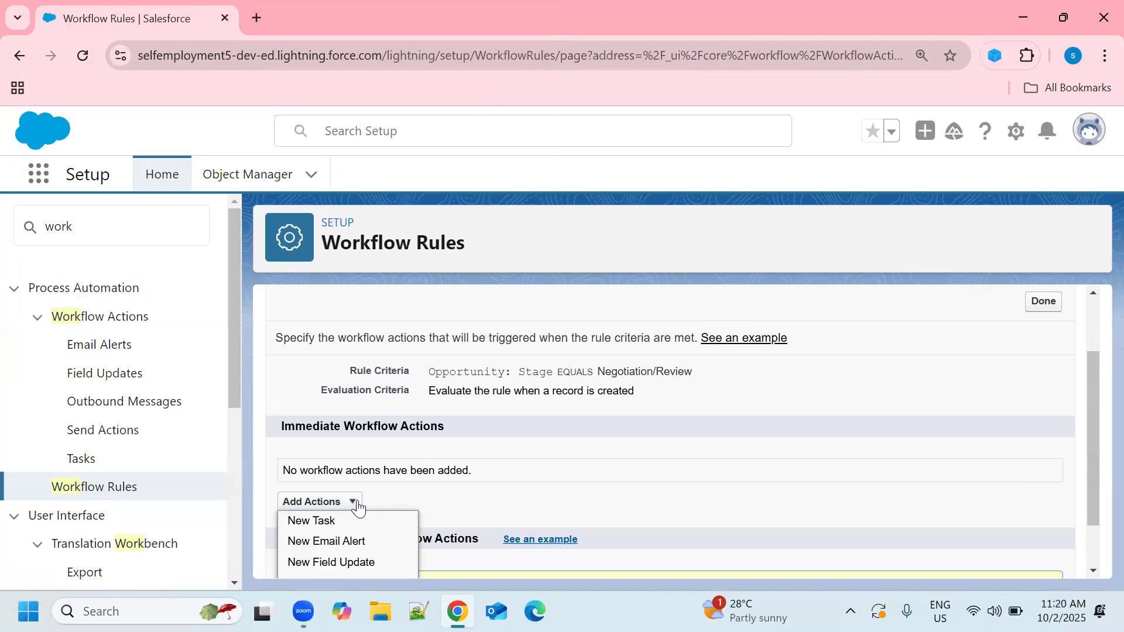
scroll(603, 479, "down", 1)
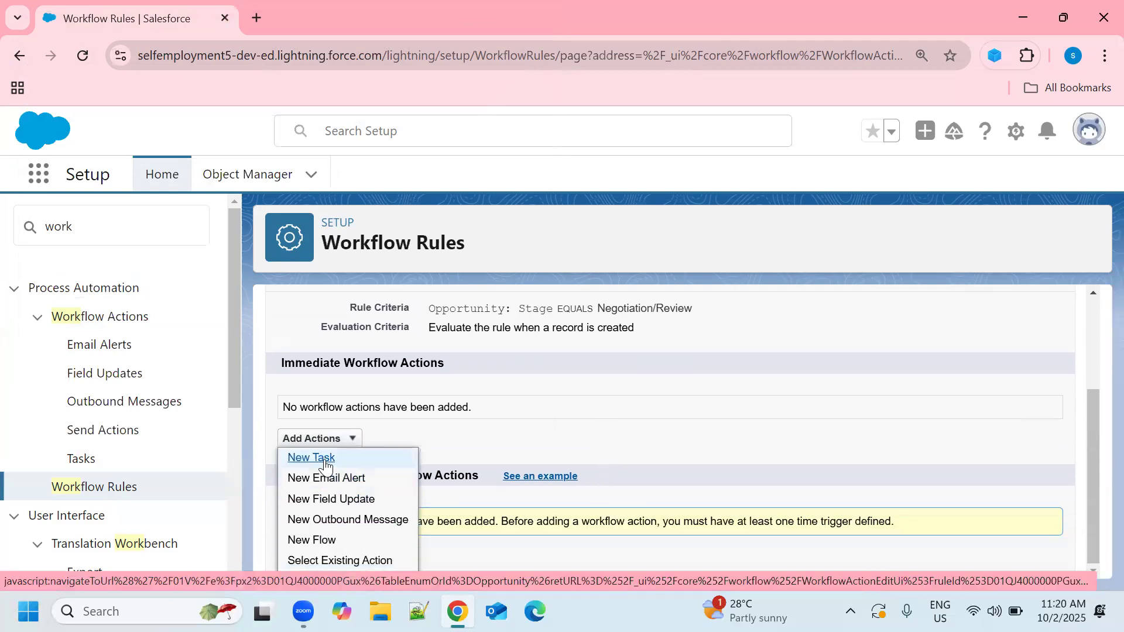
left_click(324, 459)
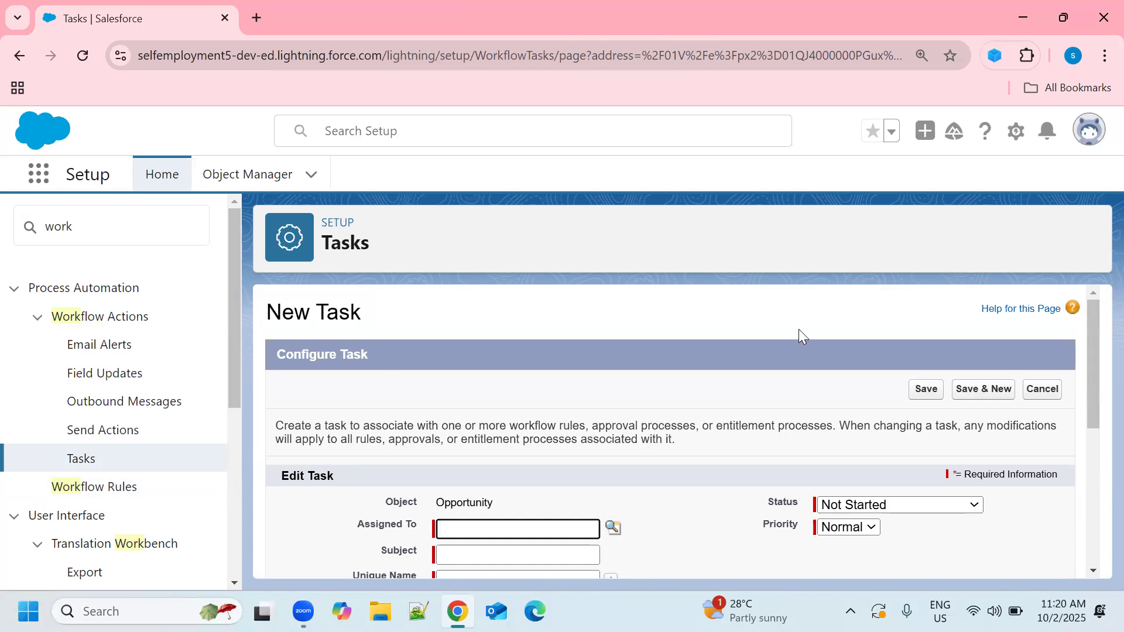
Step: Look up the user with the CEO role and assign the new task to that person
scroll(667, 420, "down", 1)
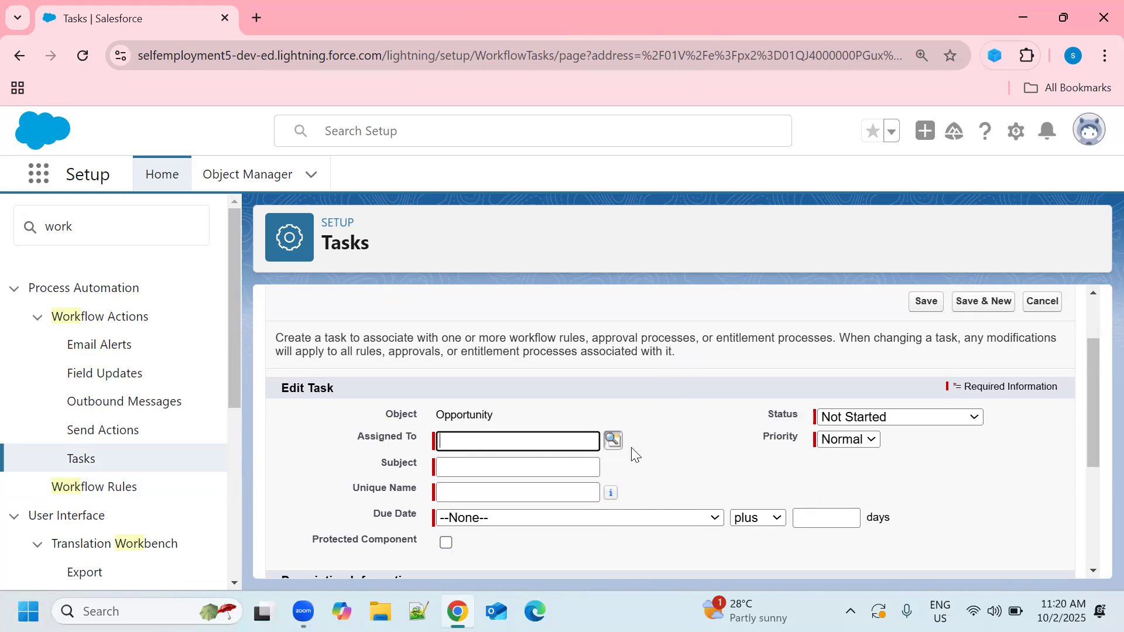
left_click(614, 441)
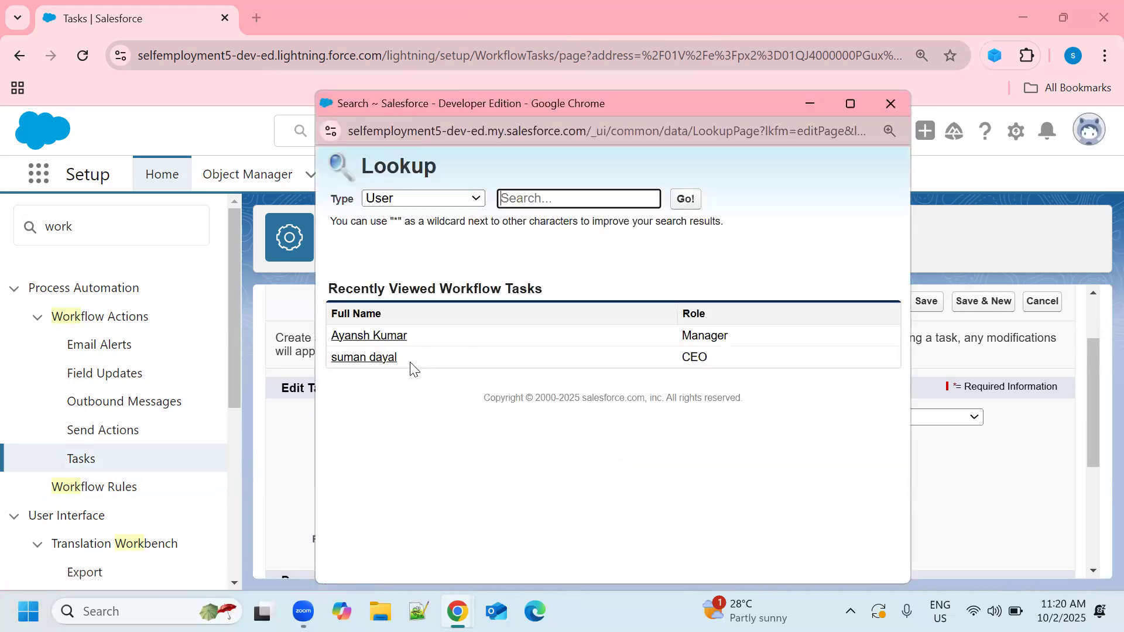
left_click(379, 362)
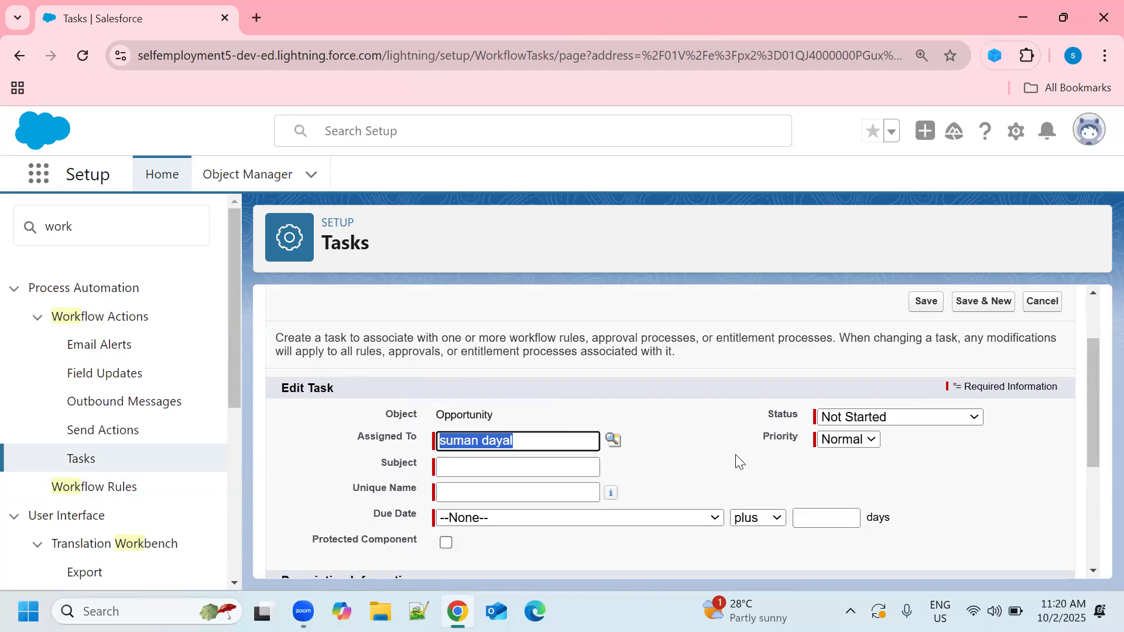
Step: Set the task's subject to "send contract to client" and have its unique name filled in as send_contract_to_client
scroll(698, 432, "down", 3)
scroll(695, 433, "up", 2)
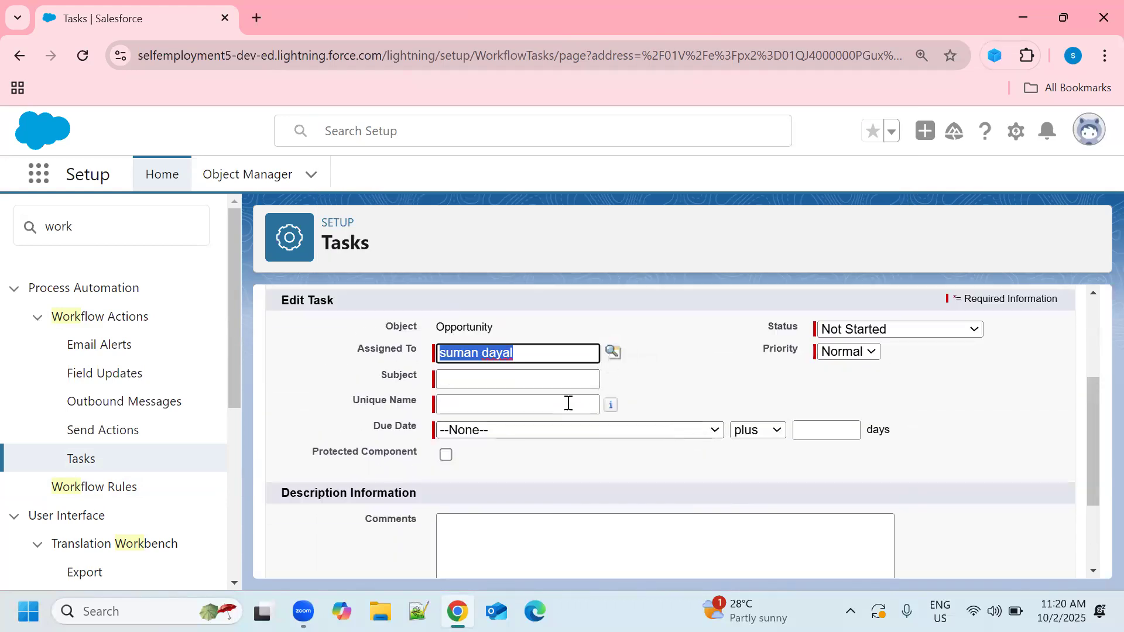
left_click(557, 380)
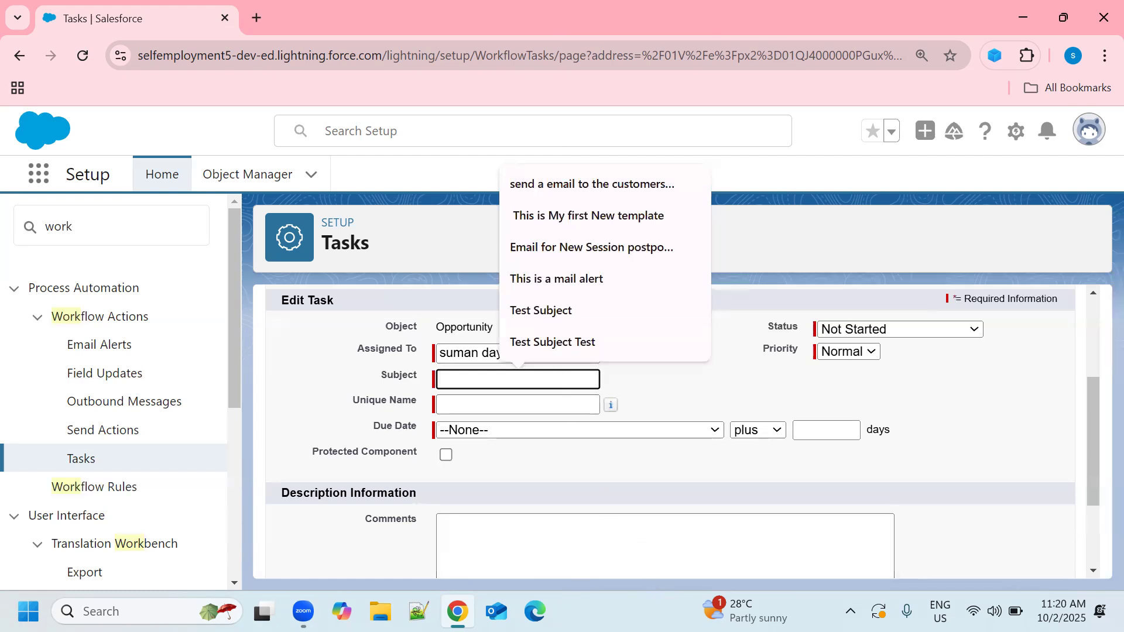
type("send contra")
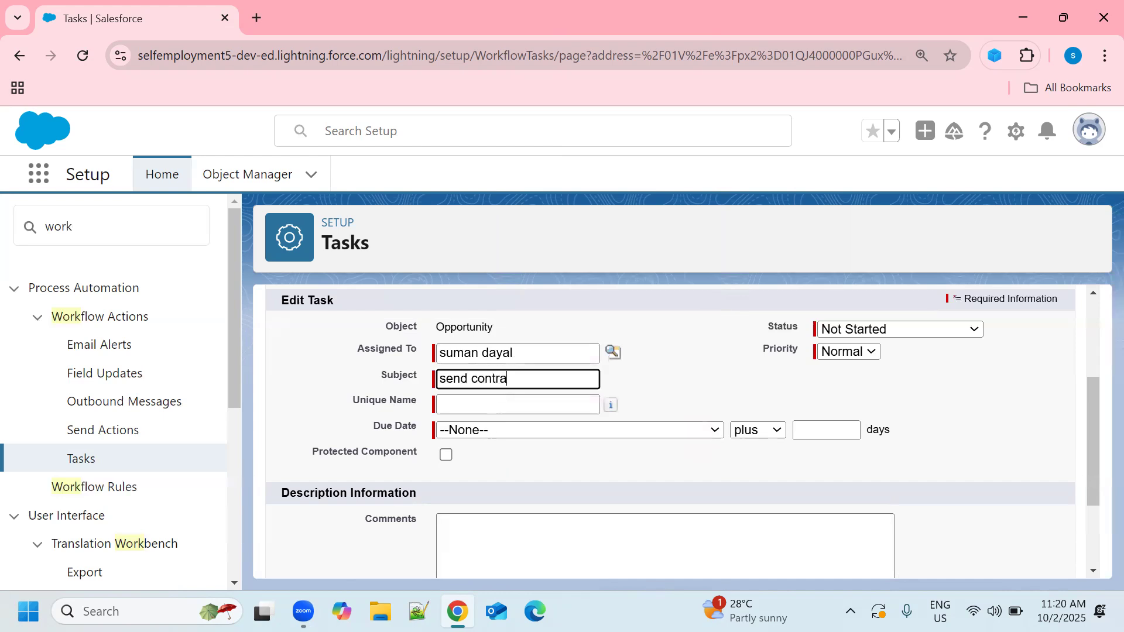
type("ct to client")
left_click(535, 404)
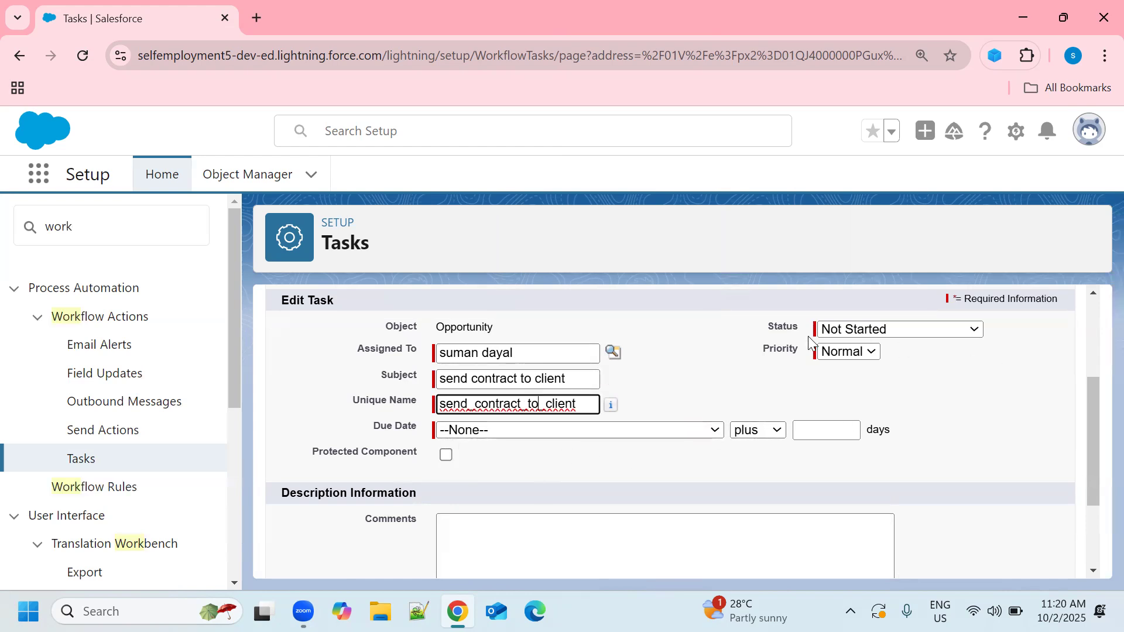
Step: Choose Not Started as the task's status and Normal as its priority
left_click(972, 329)
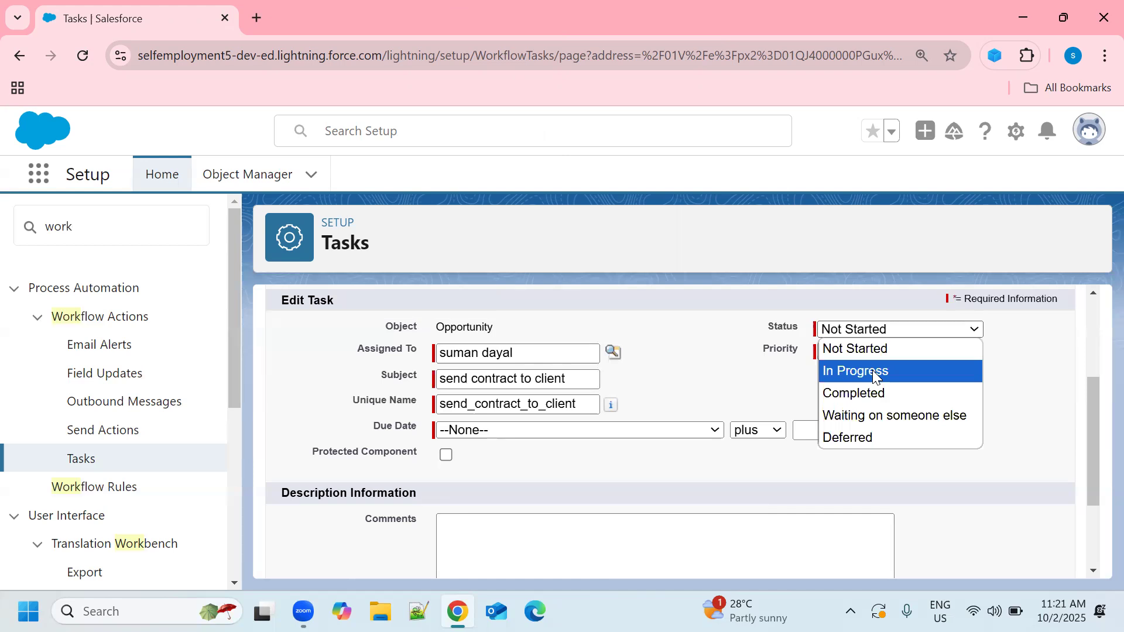
left_click(870, 350)
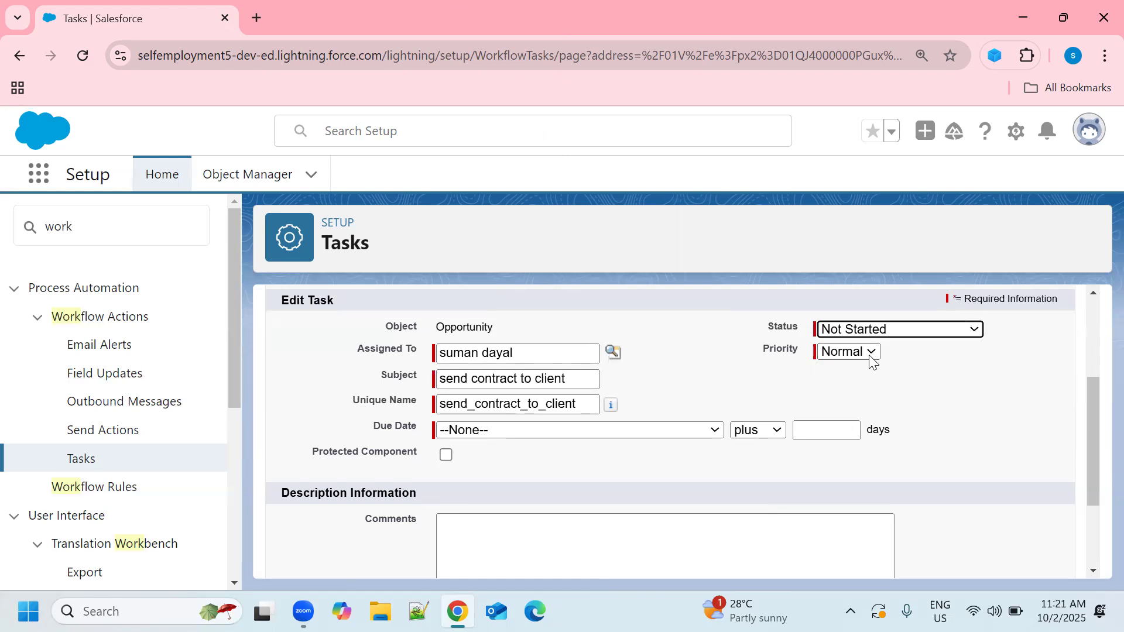
left_click(868, 352)
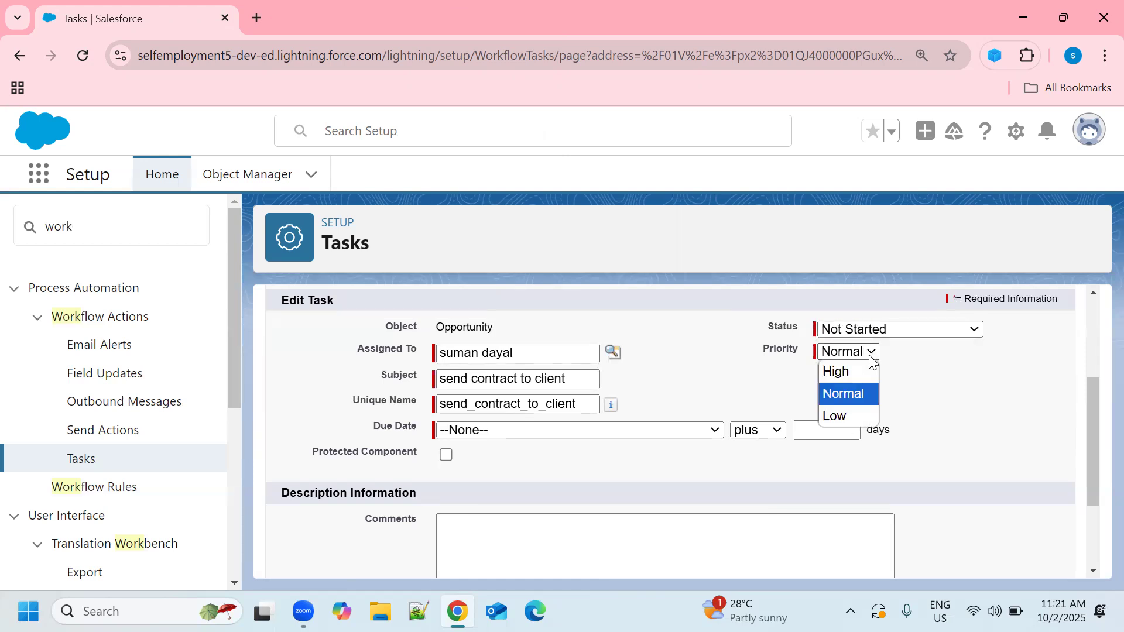
left_click(851, 395)
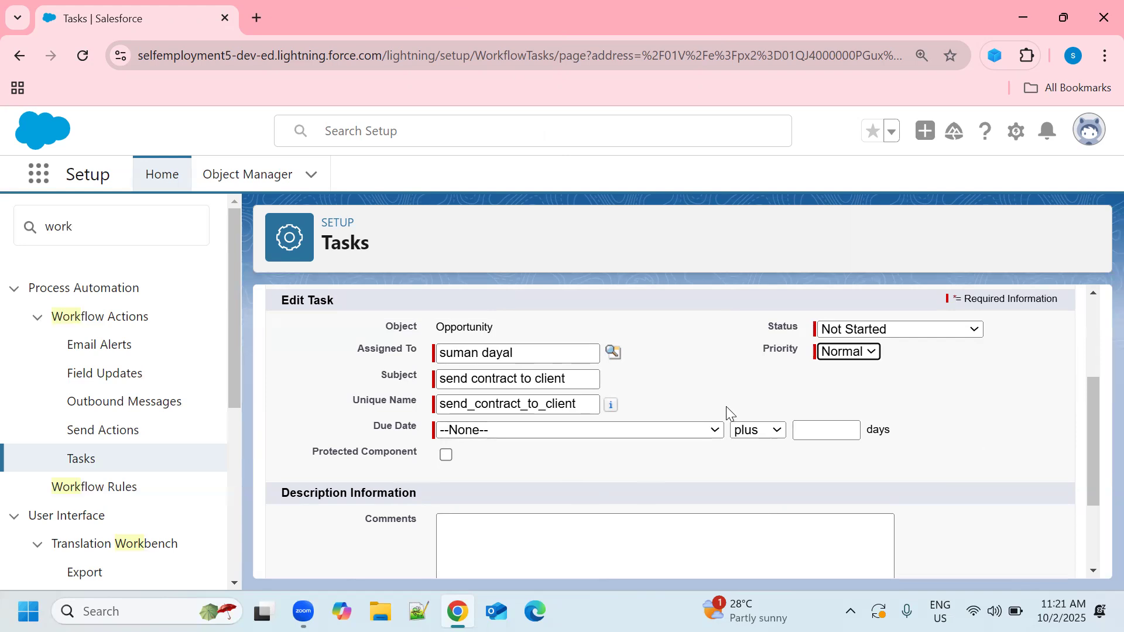
Step: Set the task's due date to Rule Trigger Date plus 2 days
left_click(713, 432)
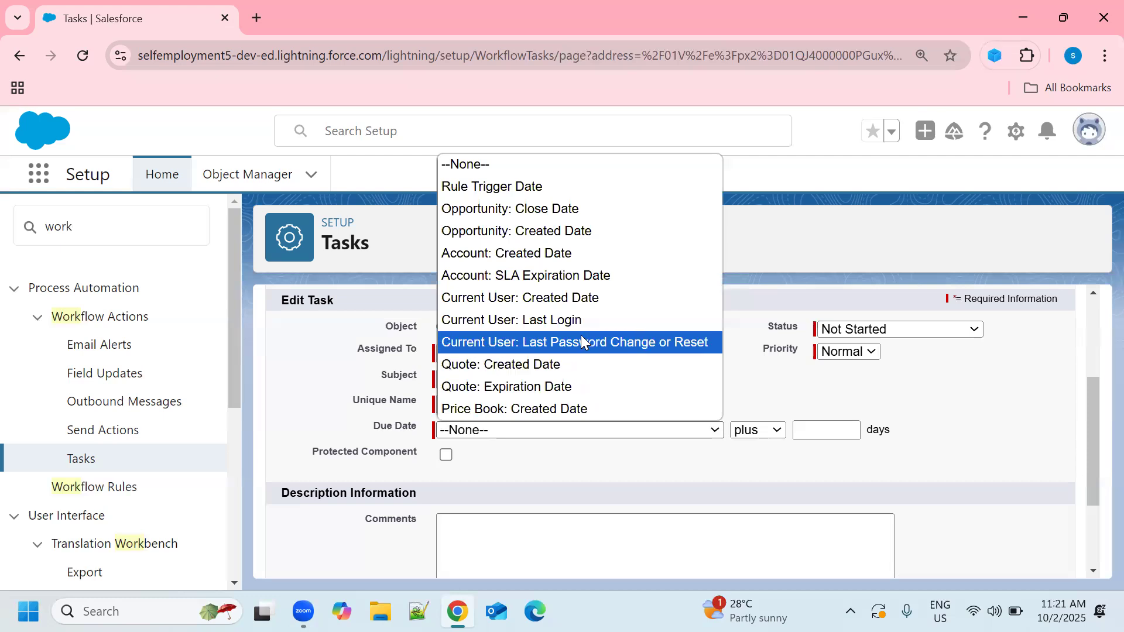
left_click(491, 187)
left_click(778, 436)
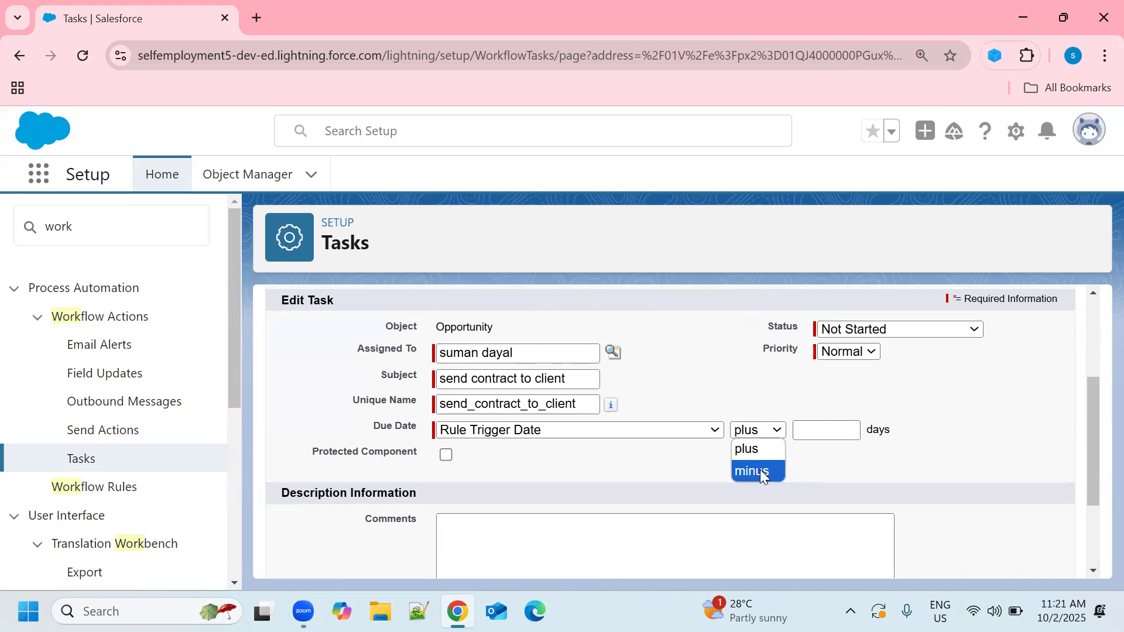
left_click(822, 431)
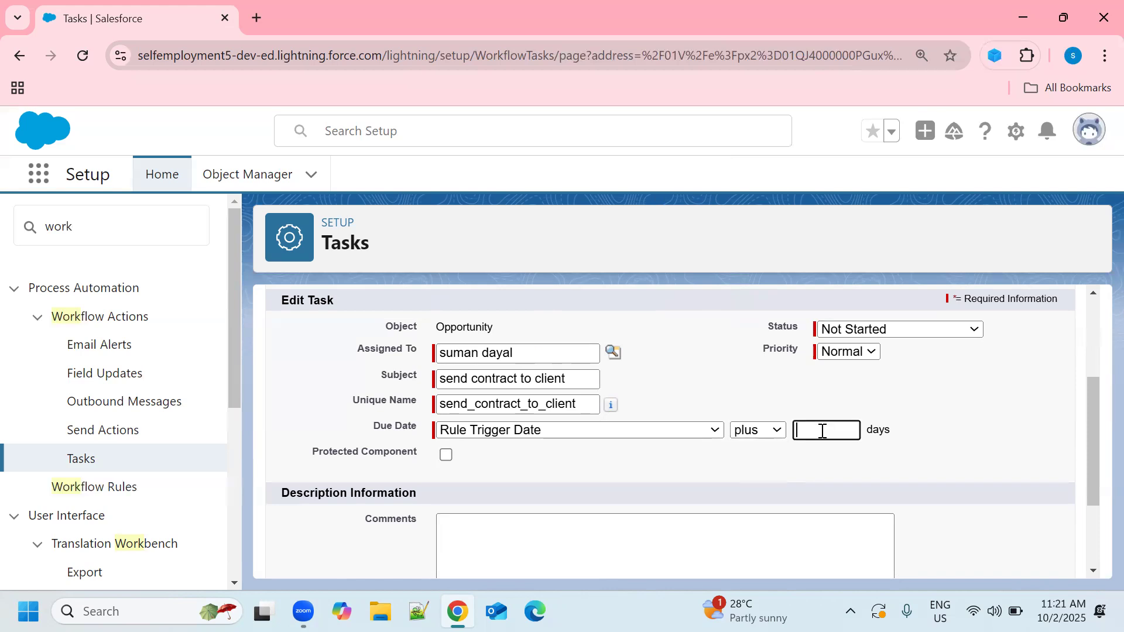
type("2")
Step: Review the task's fields, leave the comments empty, and save the task
scroll(695, 406, "down", 2)
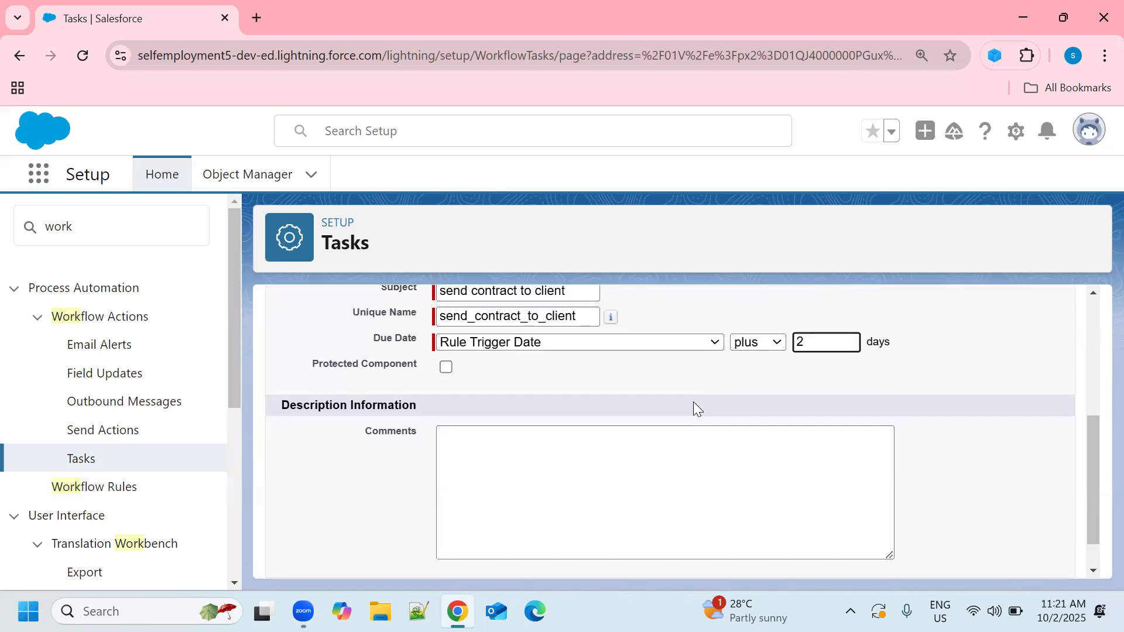
left_click(526, 452)
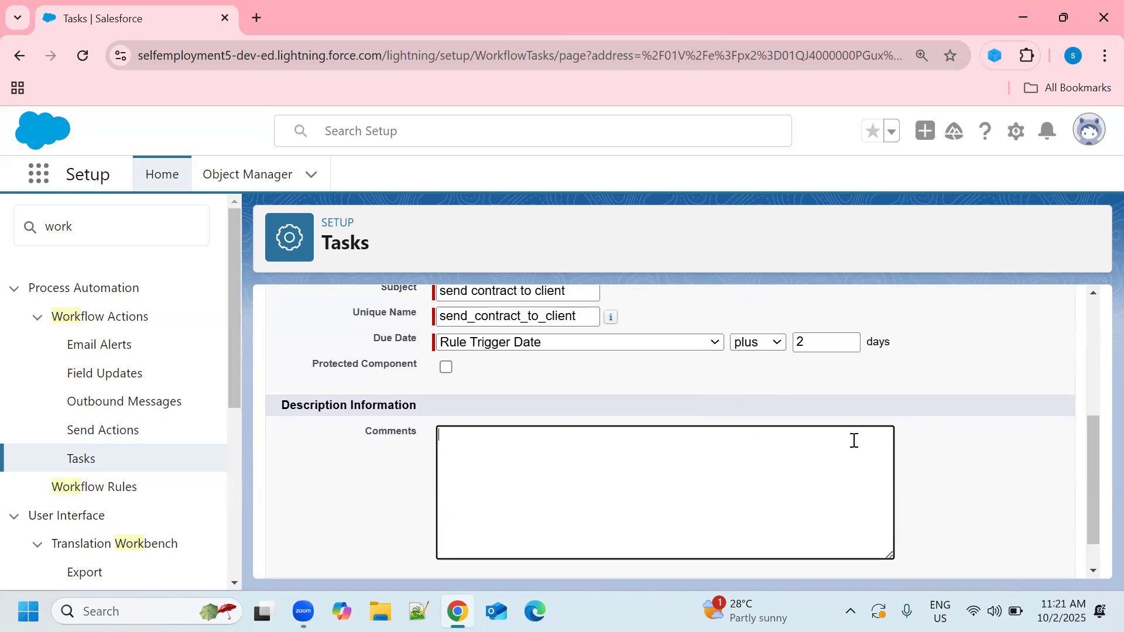
scroll(803, 462, "down", 1)
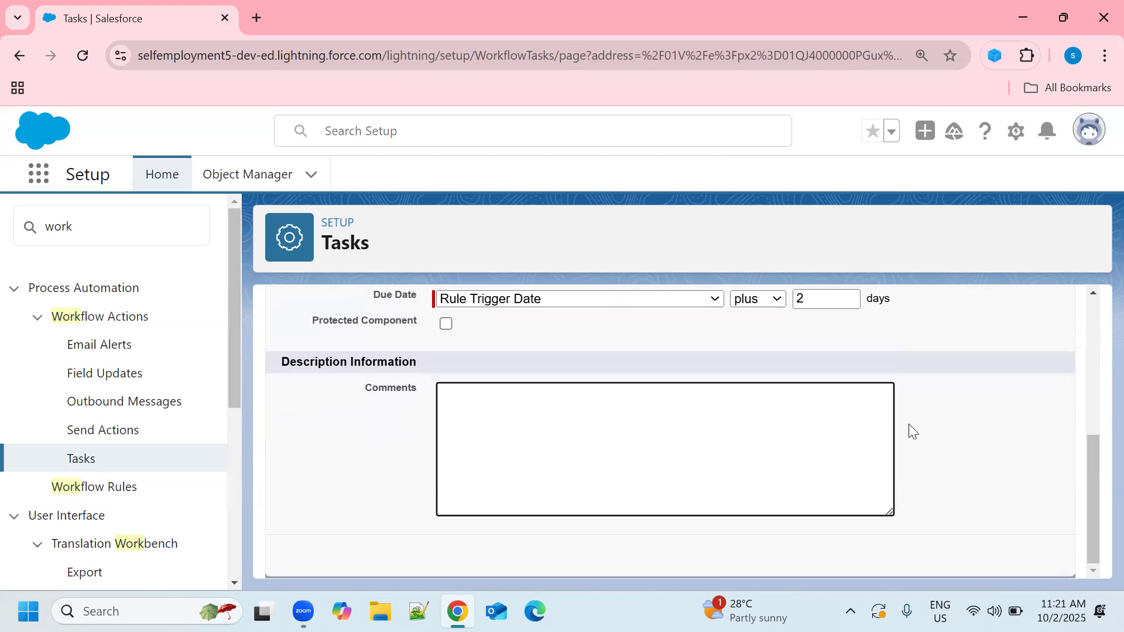
scroll(971, 433, "up", 6)
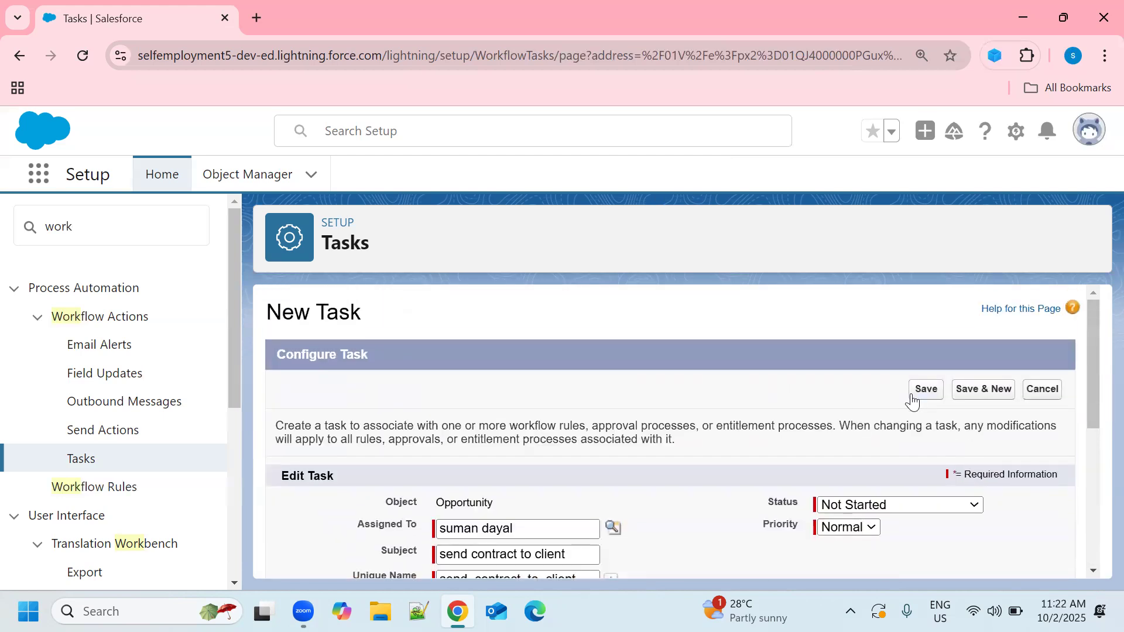
scroll(914, 422, "down", 3)
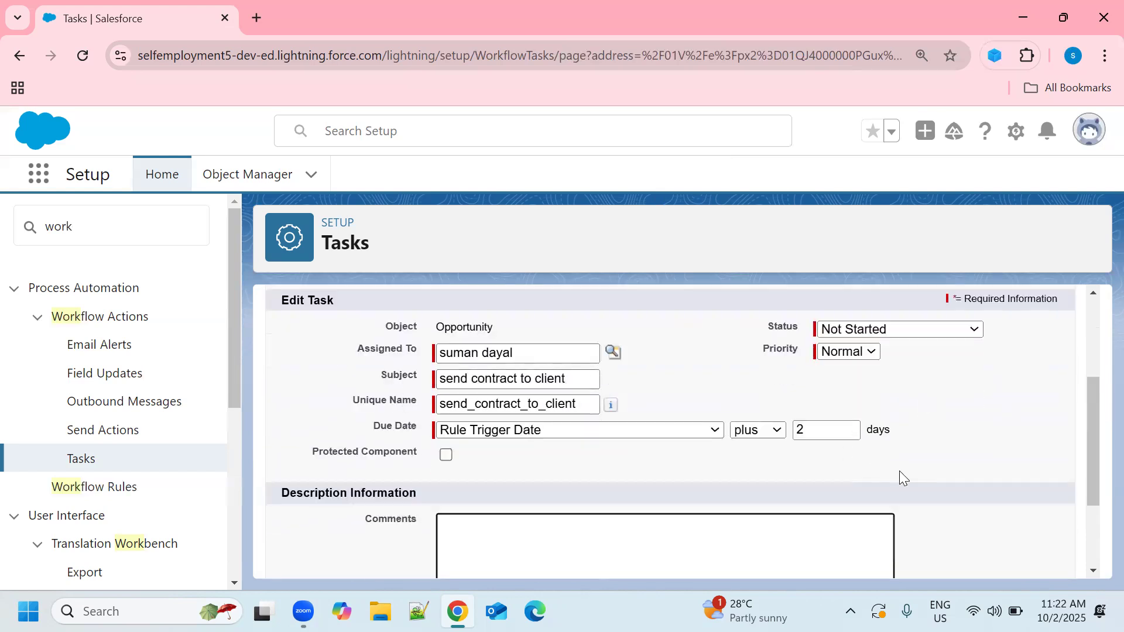
scroll(901, 466, "up", 3)
left_click(927, 391)
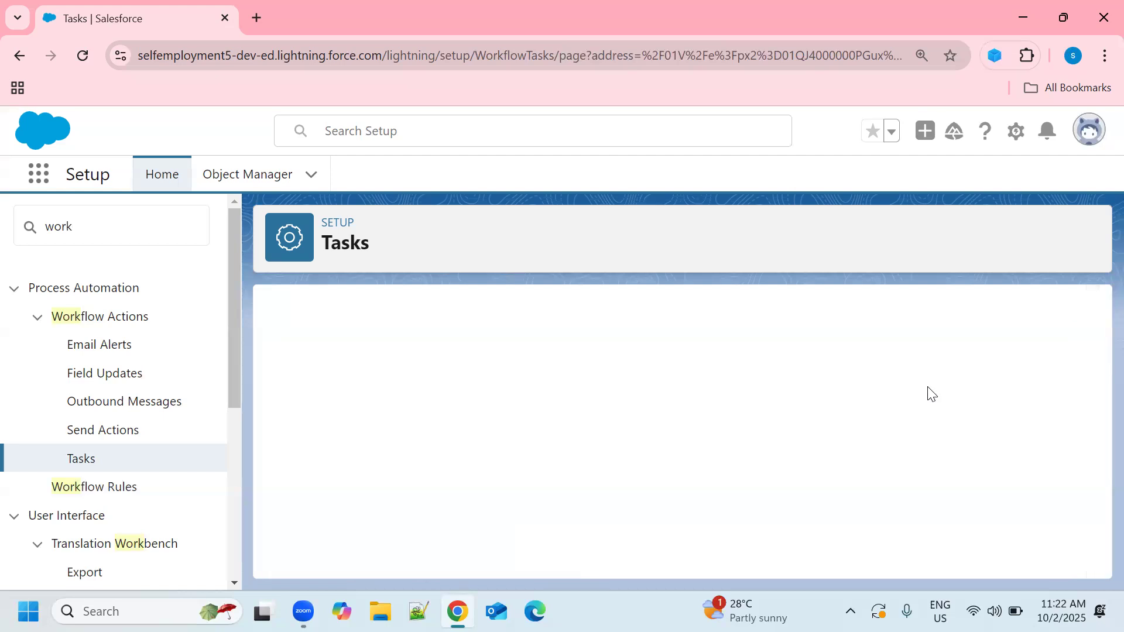
Step: Finish specifying the rule's workflow actions and activate the rule
scroll(645, 435, "down", 3)
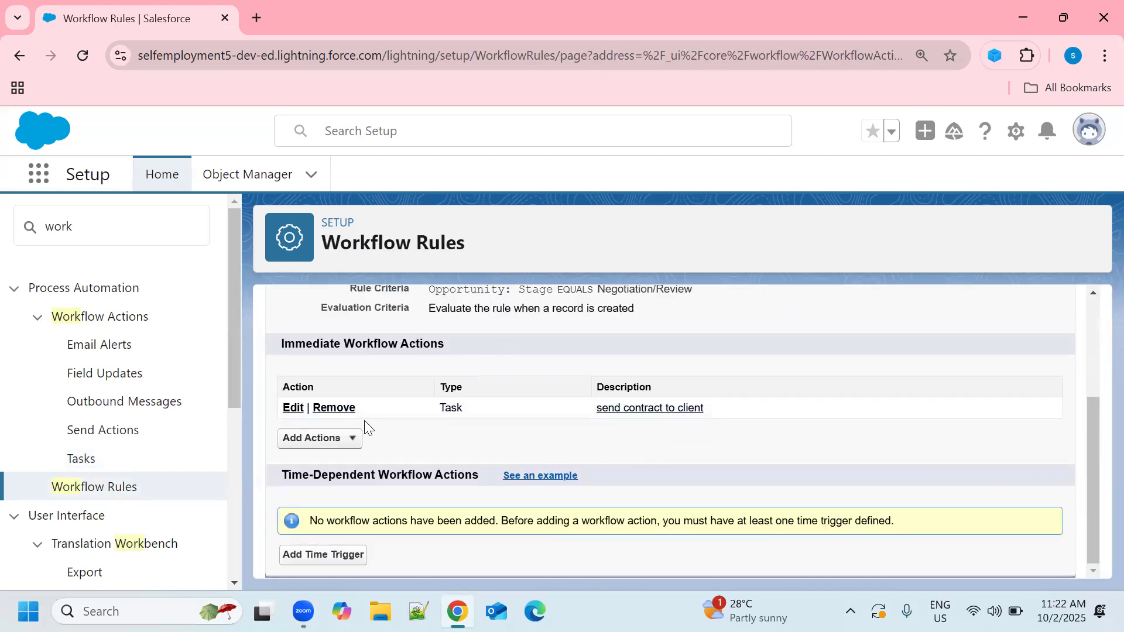
scroll(966, 427, "up", 3)
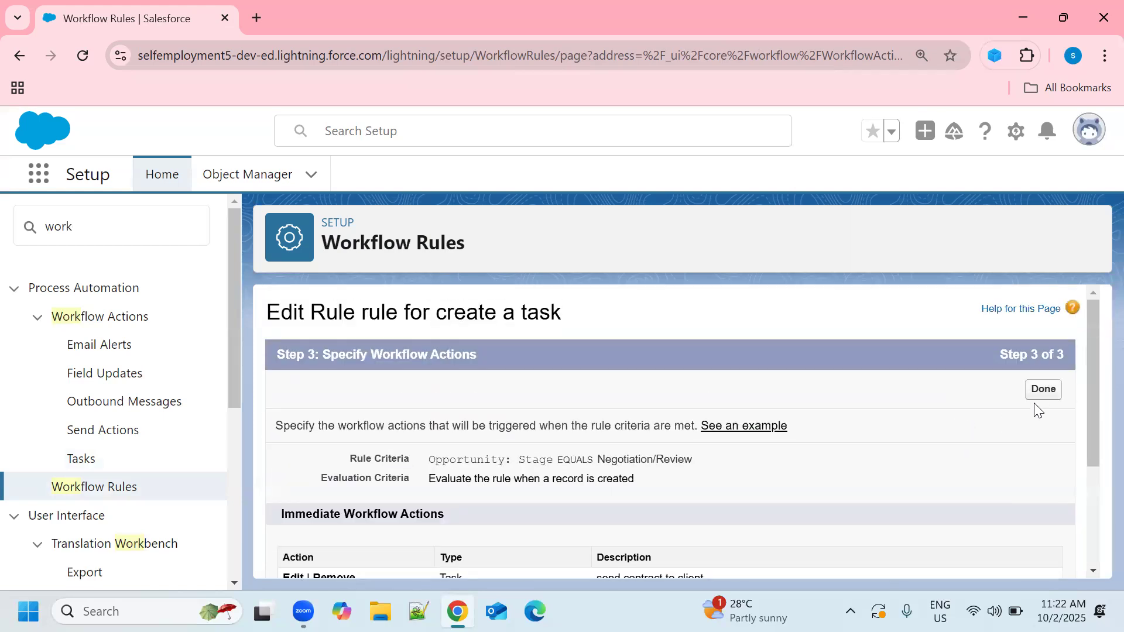
left_click(1044, 390)
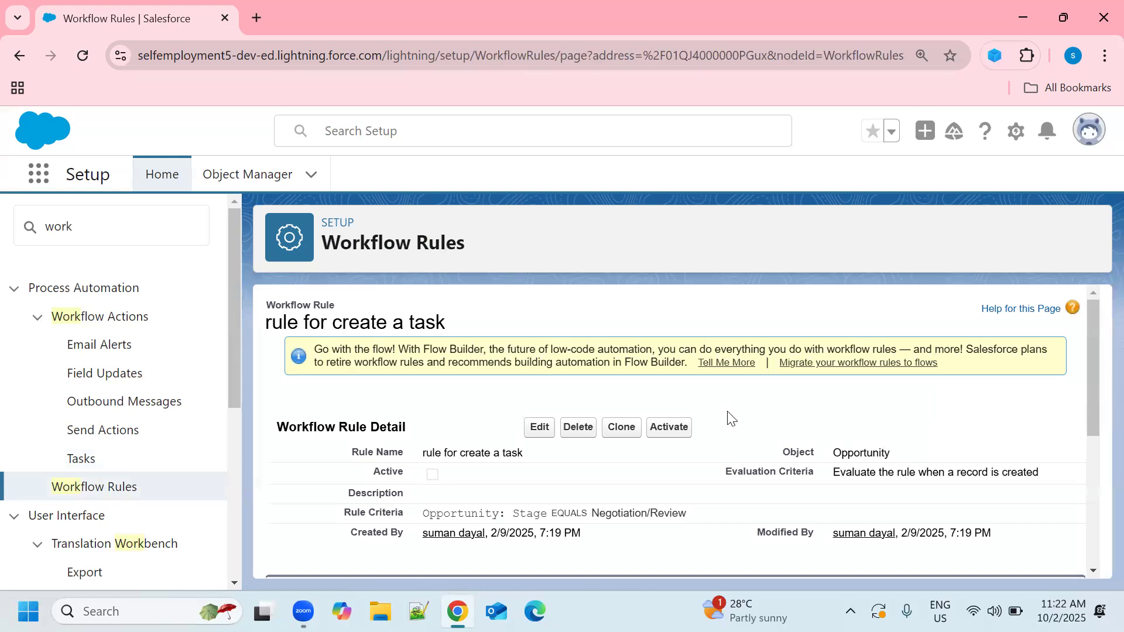
scroll(665, 404, "down", 2)
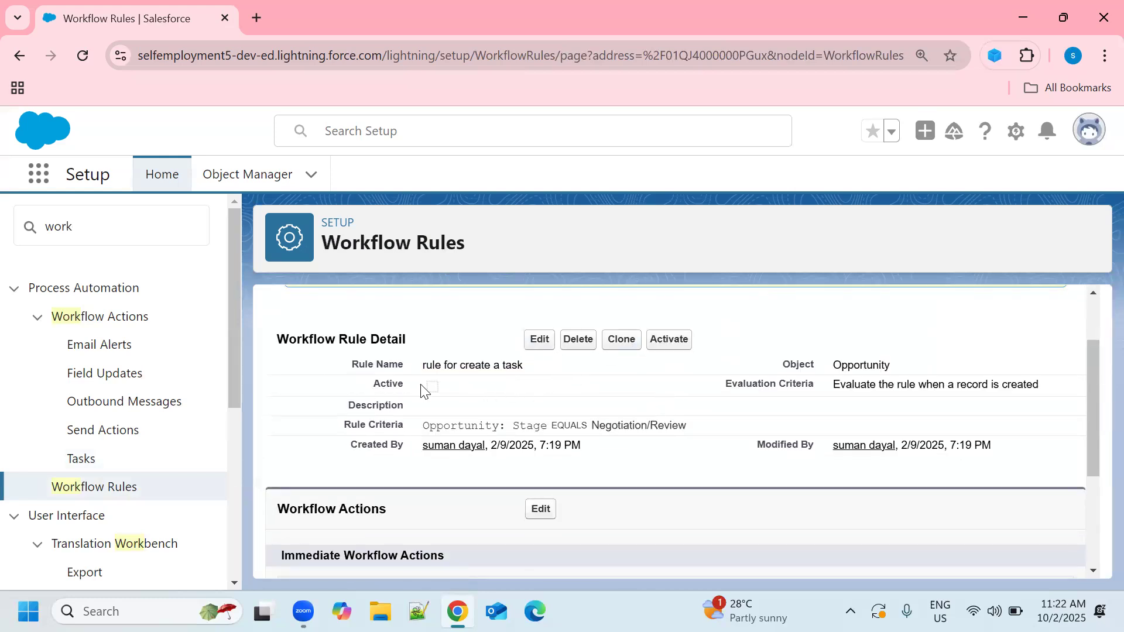
left_click(668, 345)
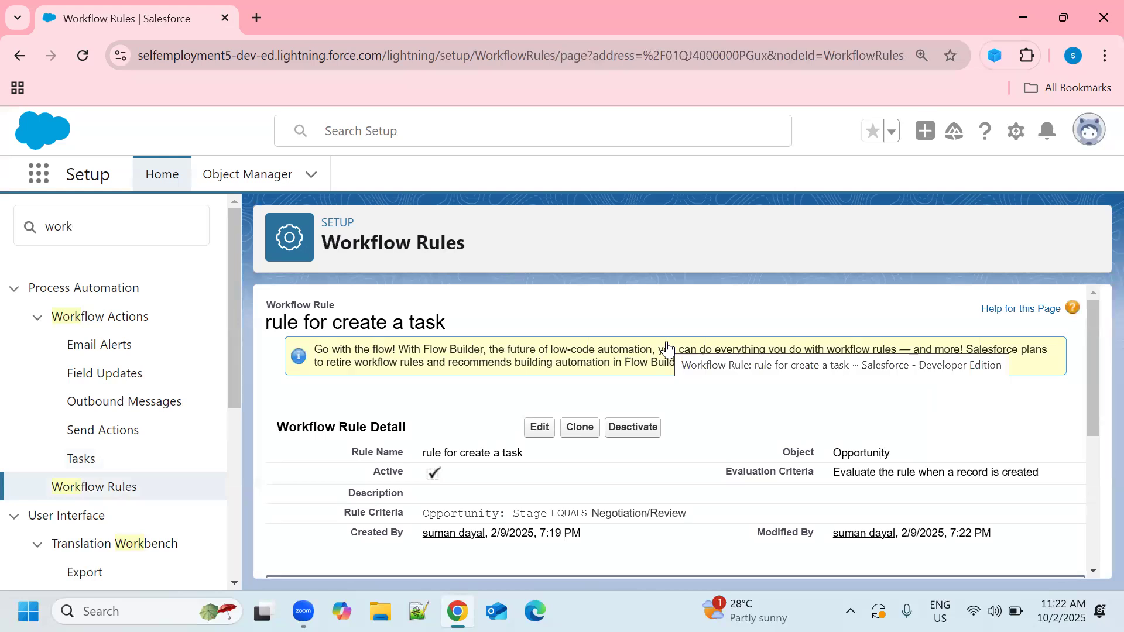
Step: Open Setup in a separate browser tab and go from there to the Opportunities list
left_click(1017, 134)
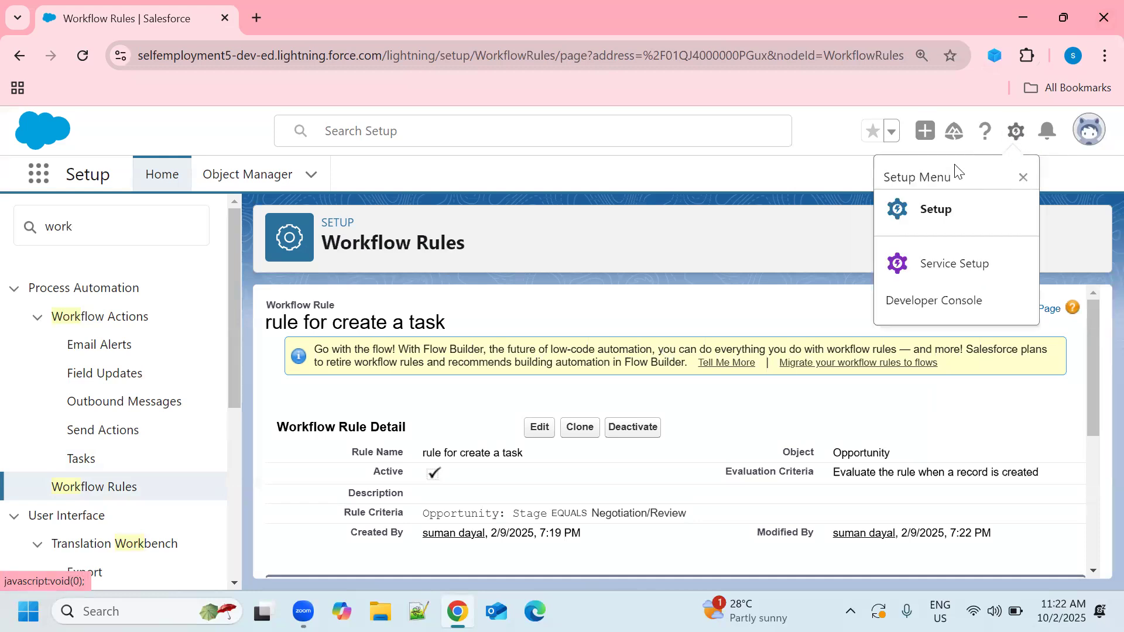
left_click(946, 227)
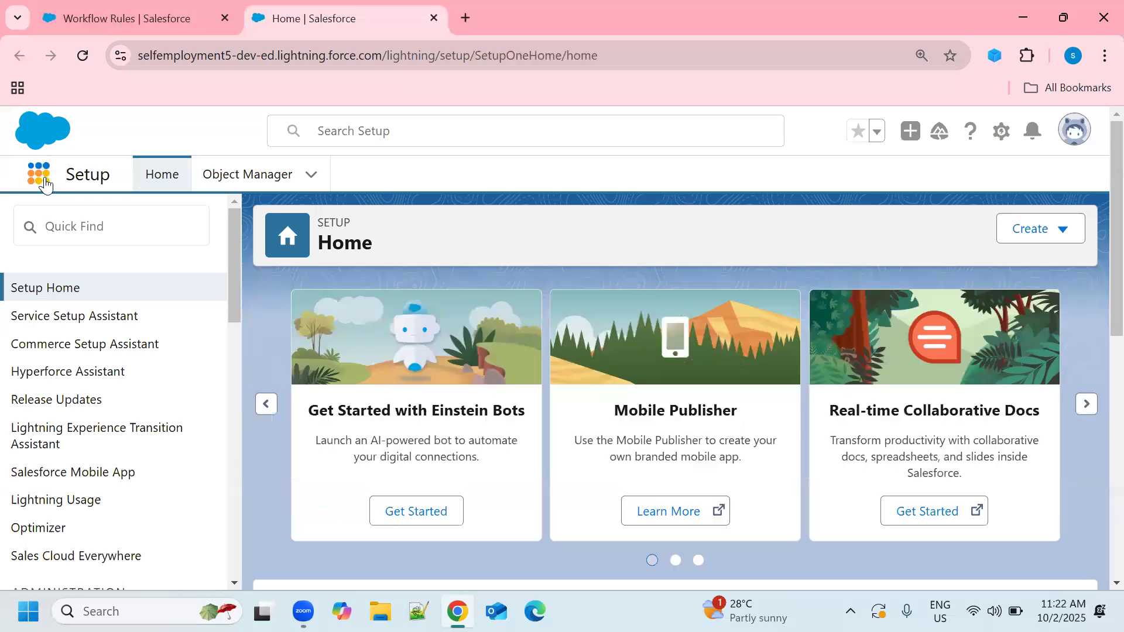
left_click(39, 176)
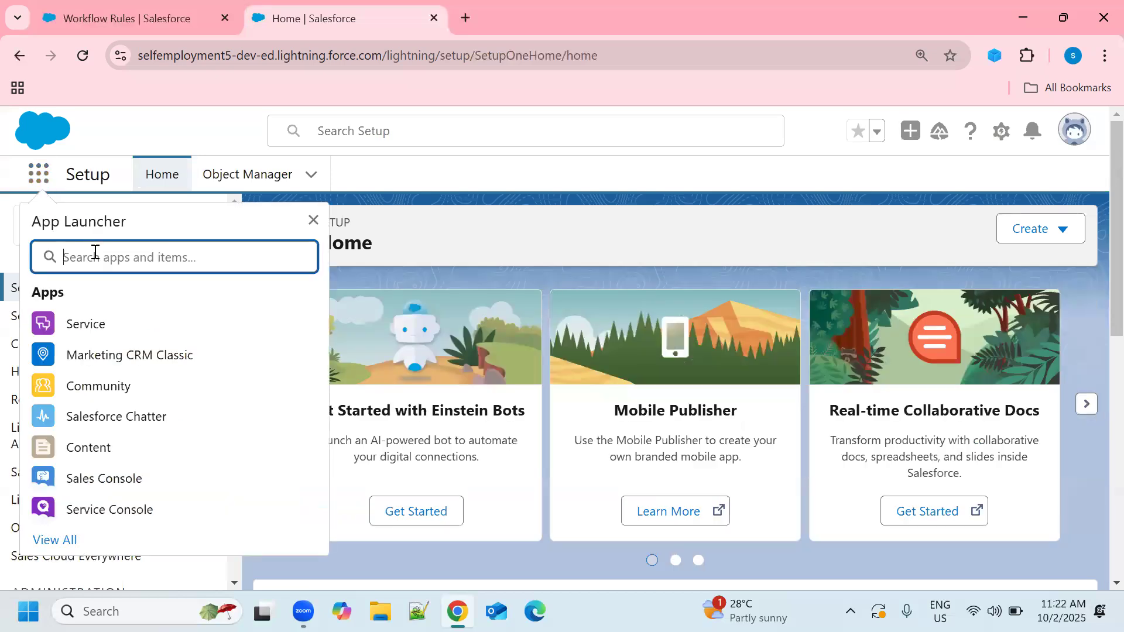
type("oppo")
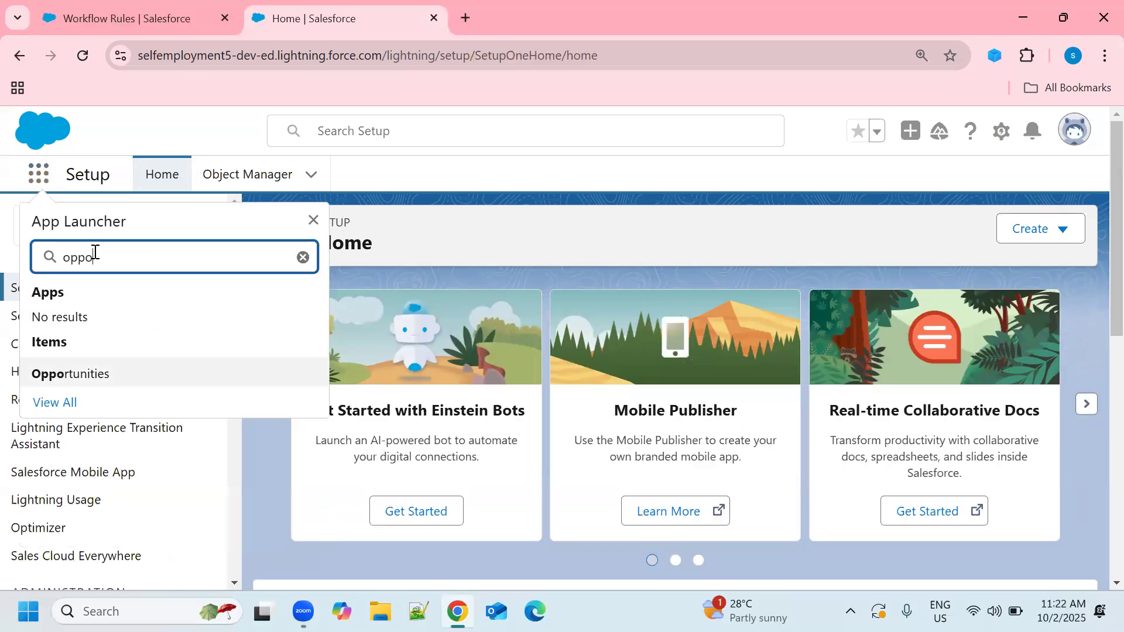
left_click(50, 373)
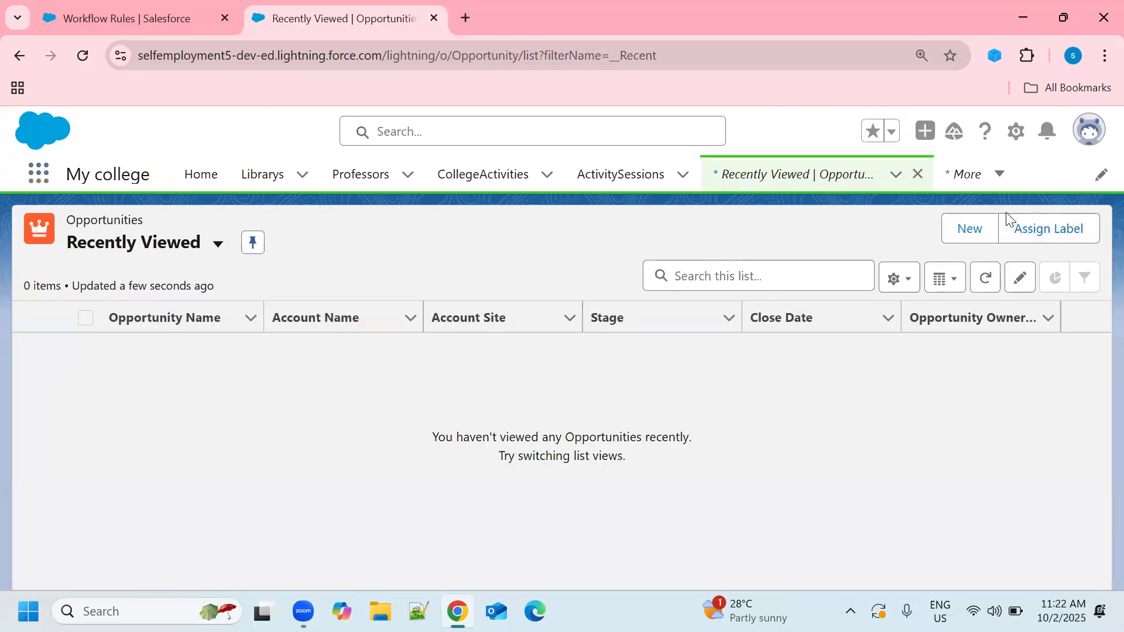
Step: Start a new opportunity and name it Create Task
left_click(962, 235)
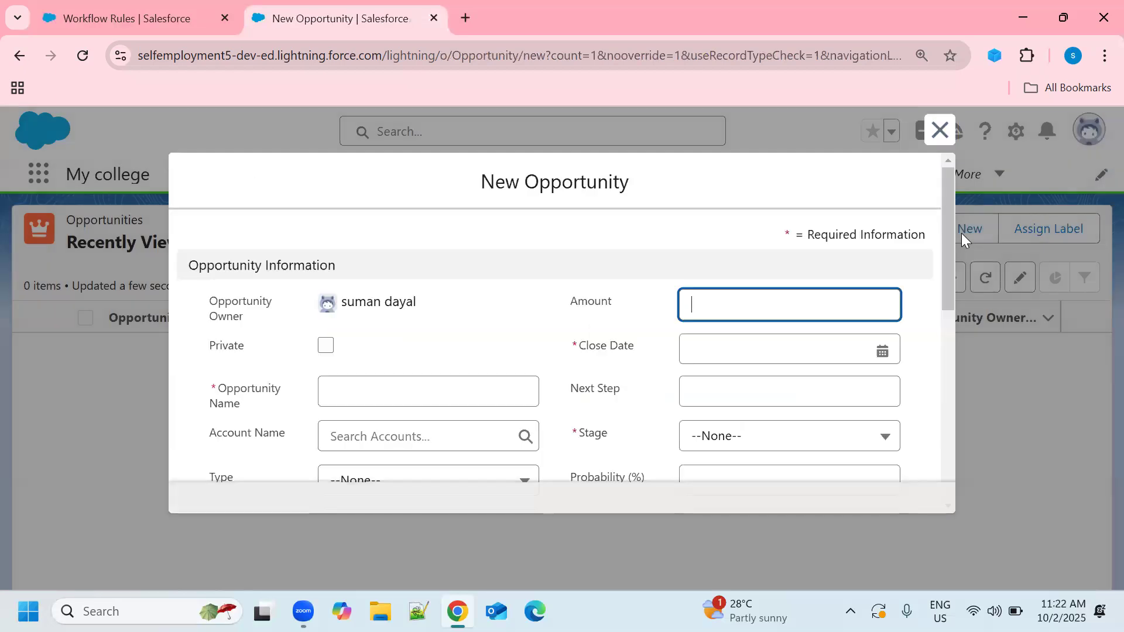
left_click(442, 392)
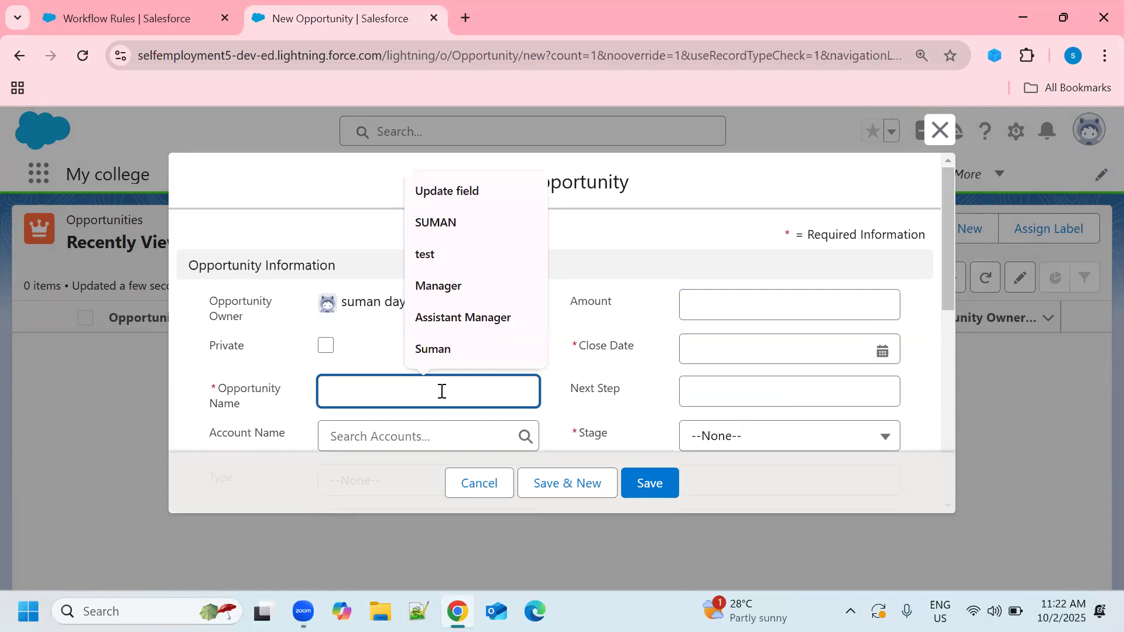
type("create")
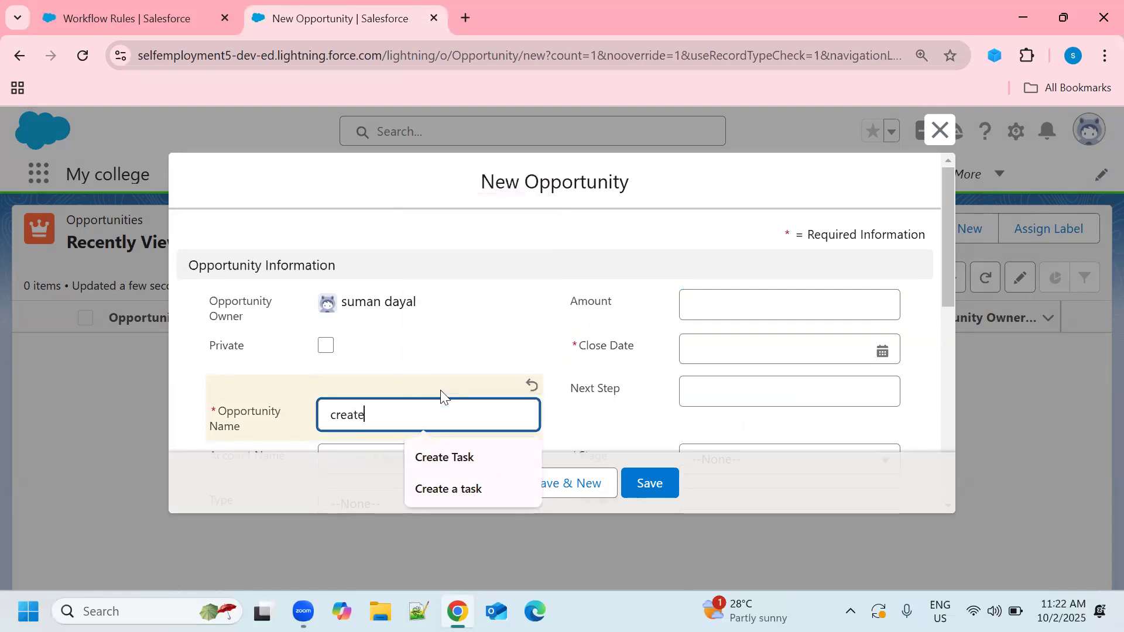
type(" ta")
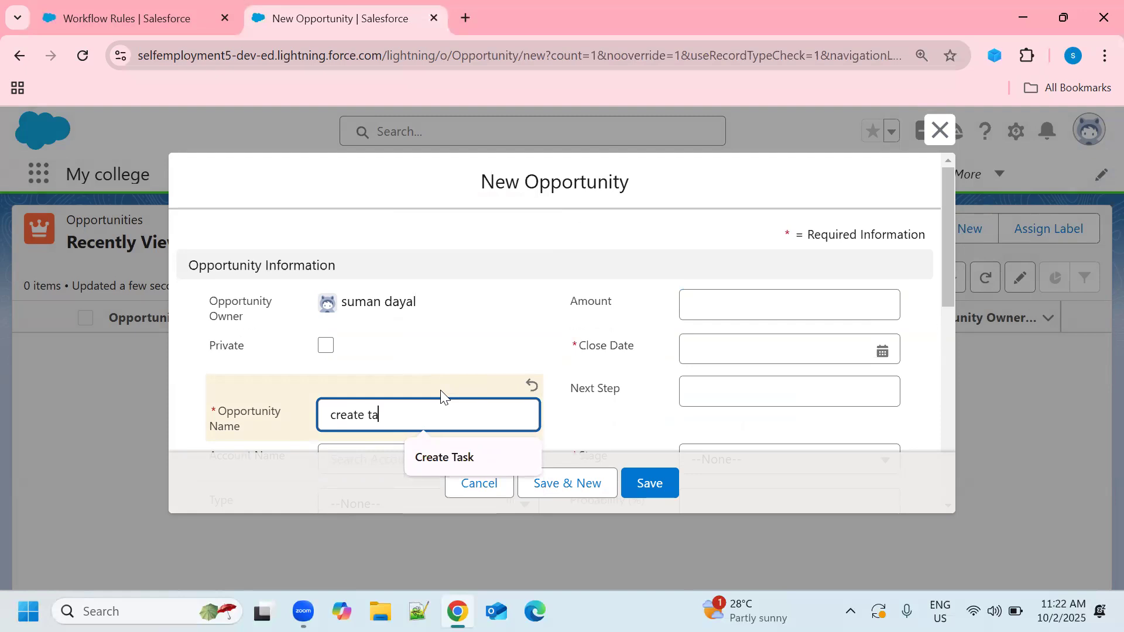
type("sk")
left_click(432, 464)
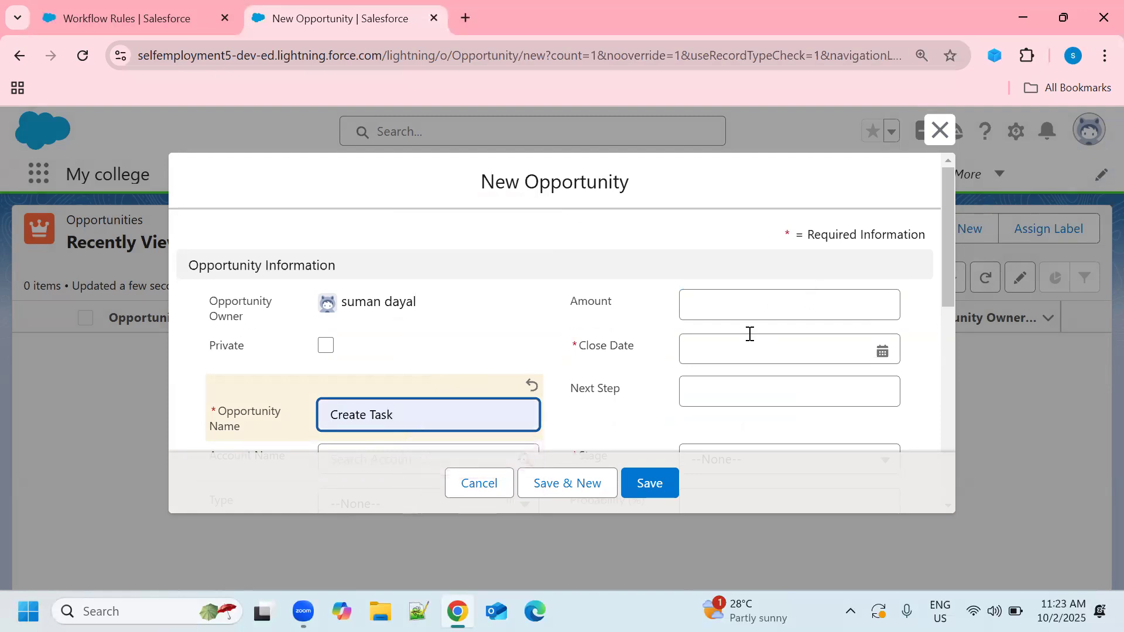
Step: Set the new opportunity's close date to 2/20/2025
scroll(769, 315, "down", 2)
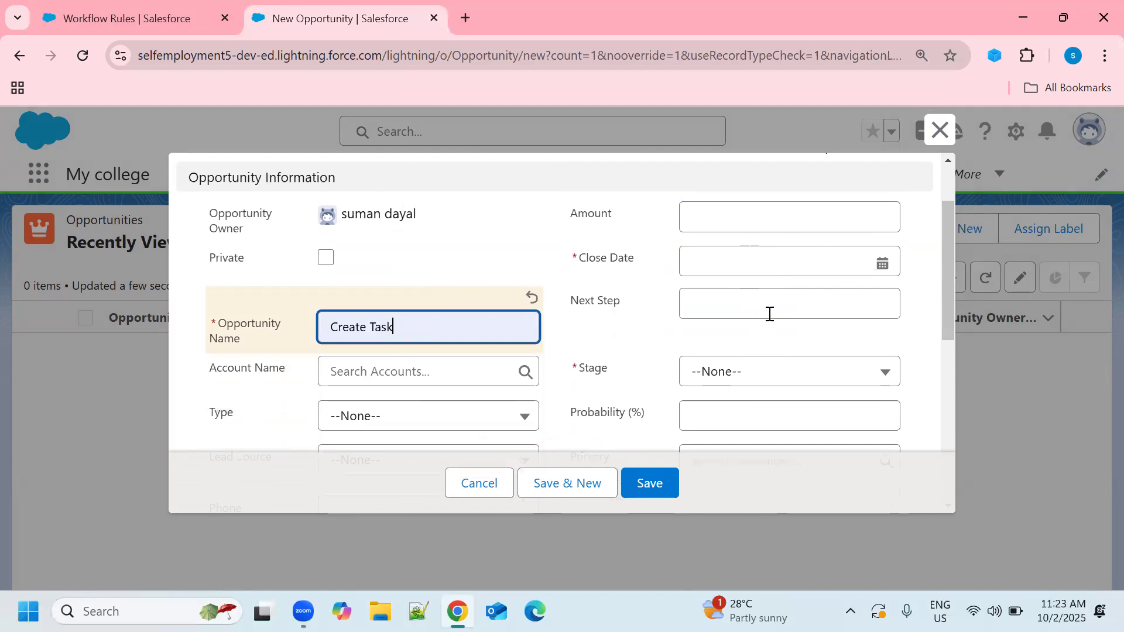
left_click(883, 263)
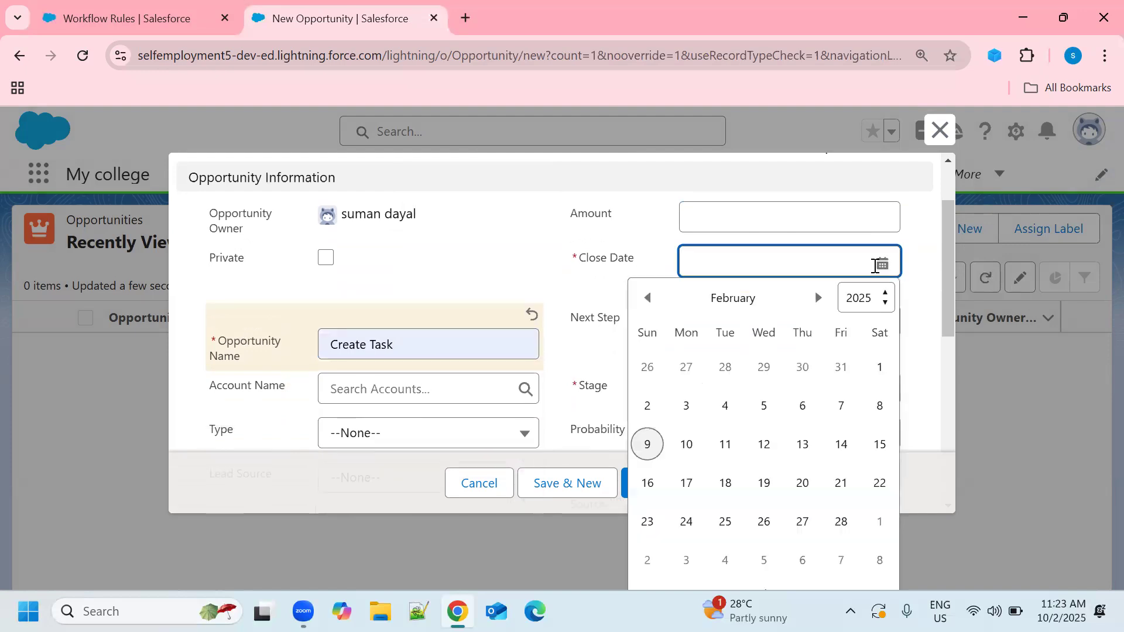
left_click(804, 492)
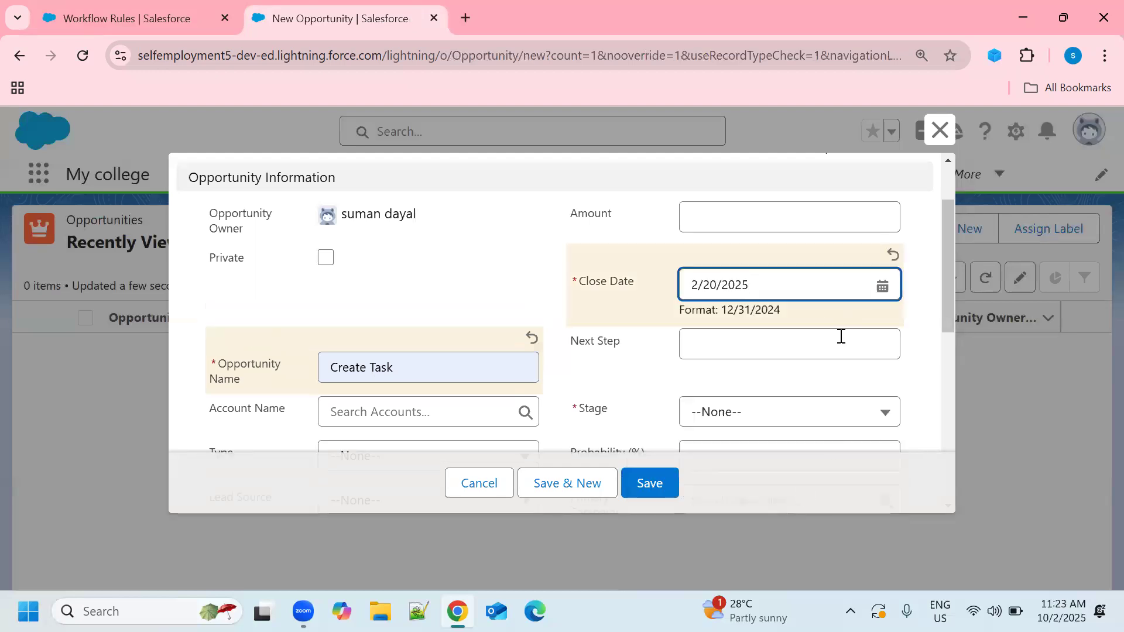
Step: Set the opportunity's stage to Negotiation/Review and save the record
scroll(841, 337, "down", 1)
left_click(886, 326)
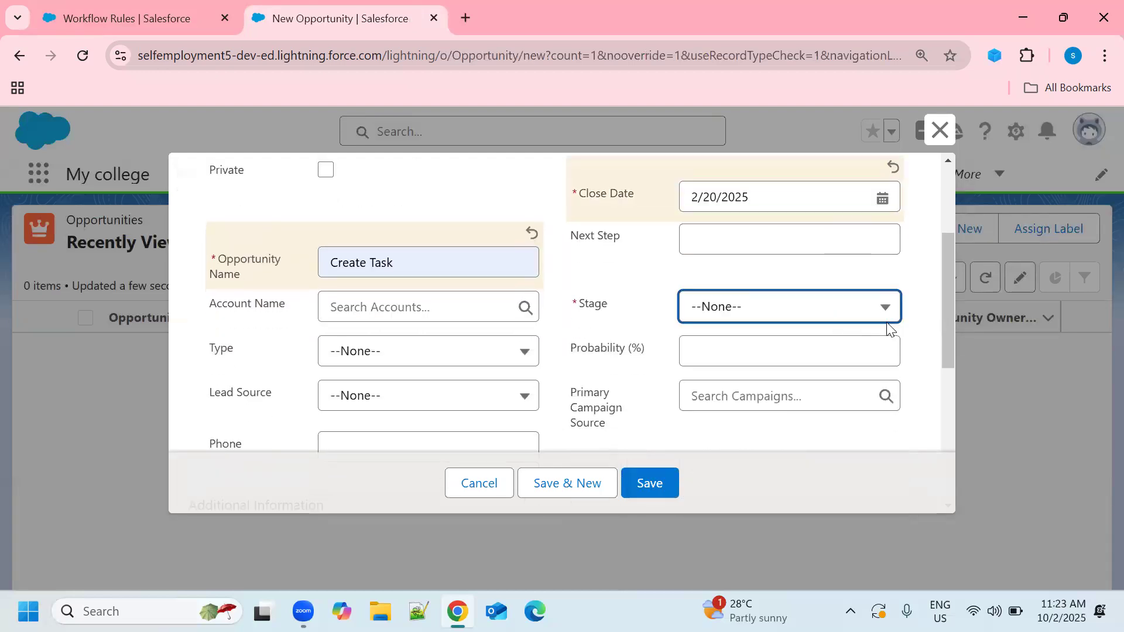
left_click(889, 316)
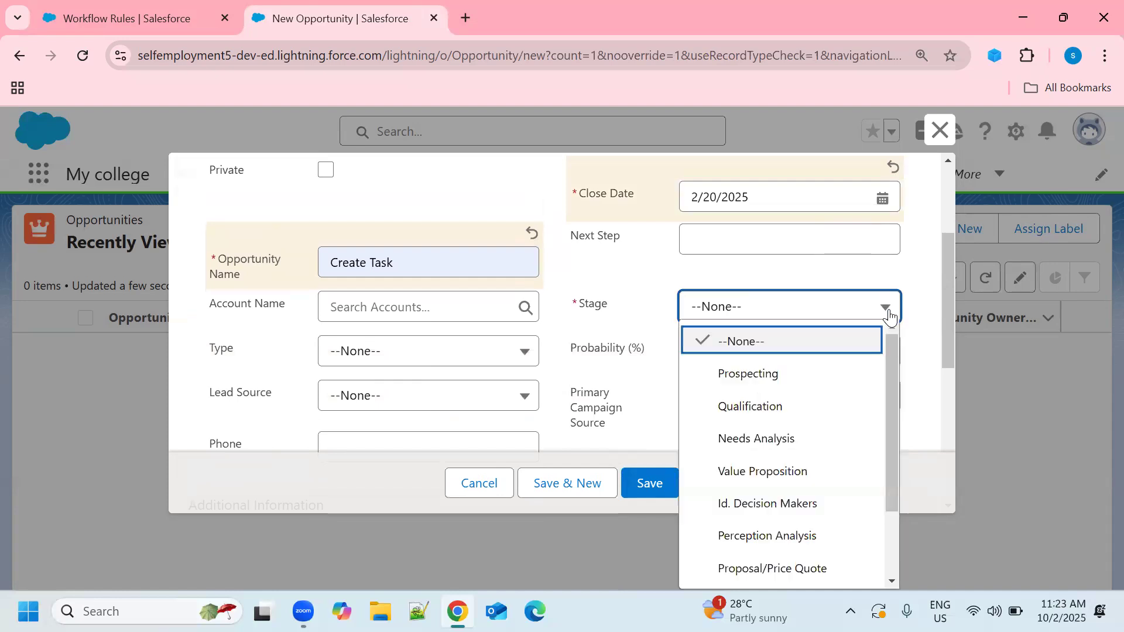
scroll(820, 486, "down", 2)
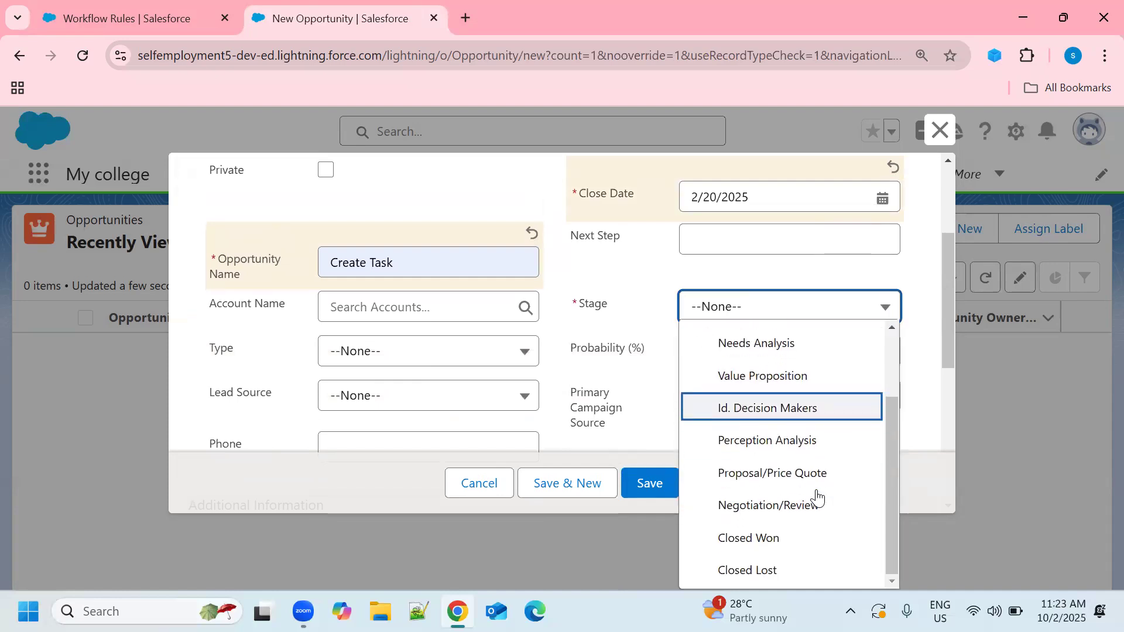
left_click(782, 504)
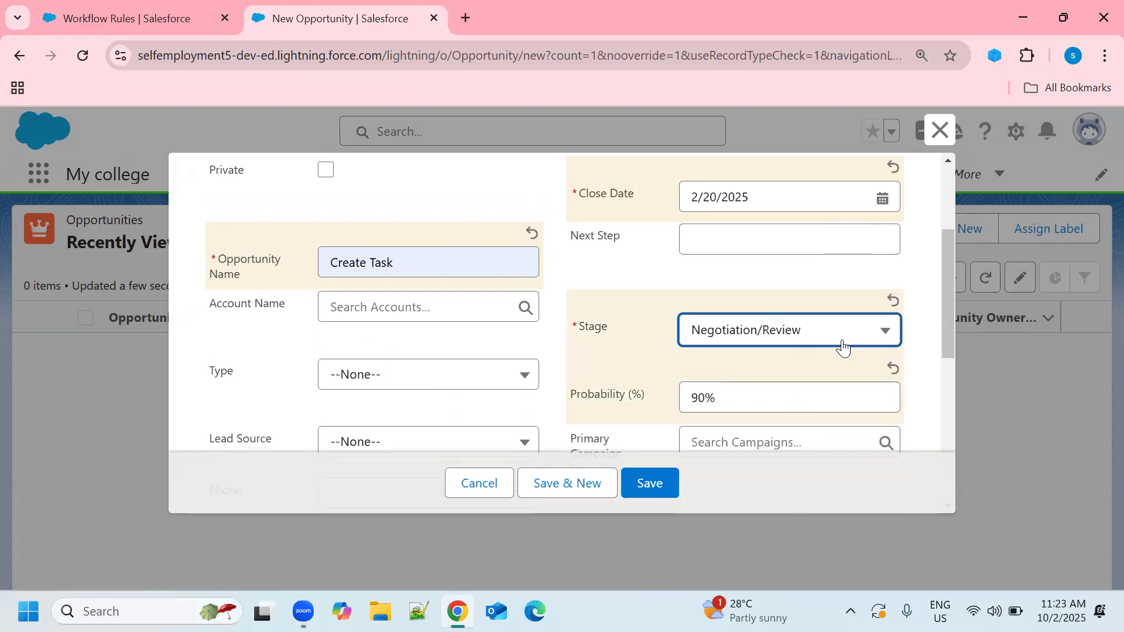
scroll(844, 346, "down", 3)
left_click(649, 484)
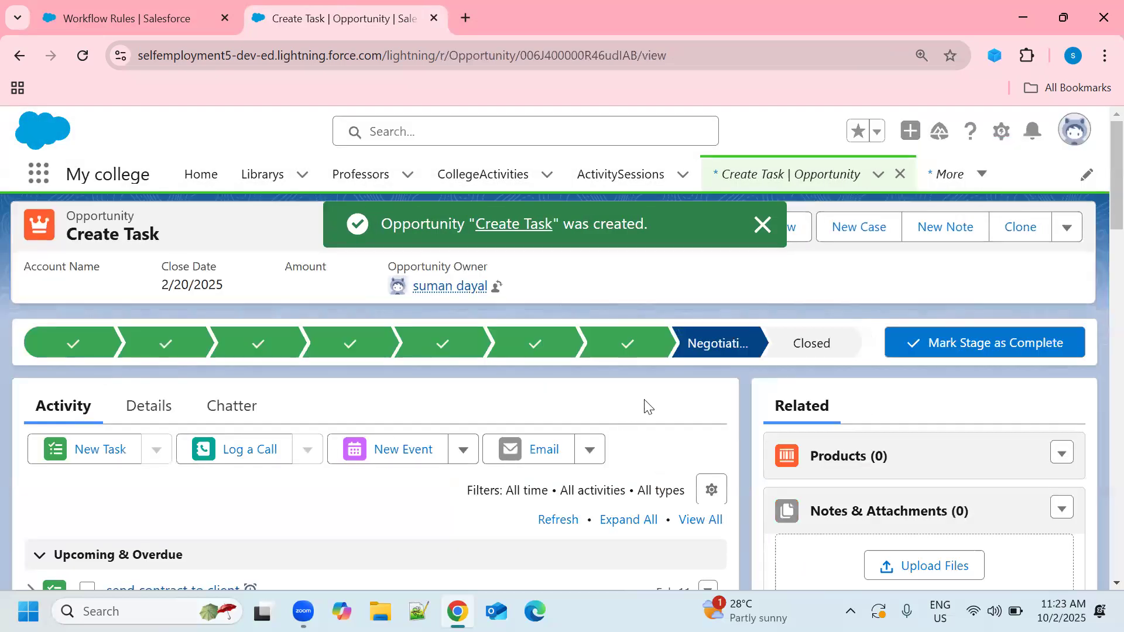
Step: Check the opportunity's stage and upcoming activities, and open the "send contract to client" task to examine its details
scroll(644, 404, "down", 3)
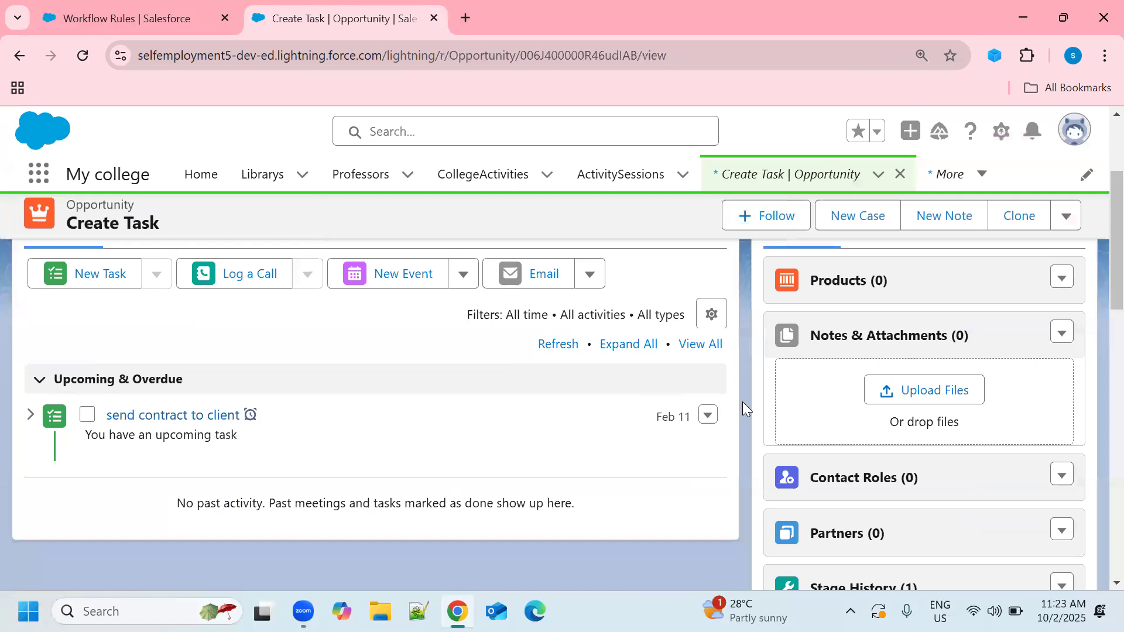
scroll(743, 402, "up", 2)
scroll(742, 401, "up", 1)
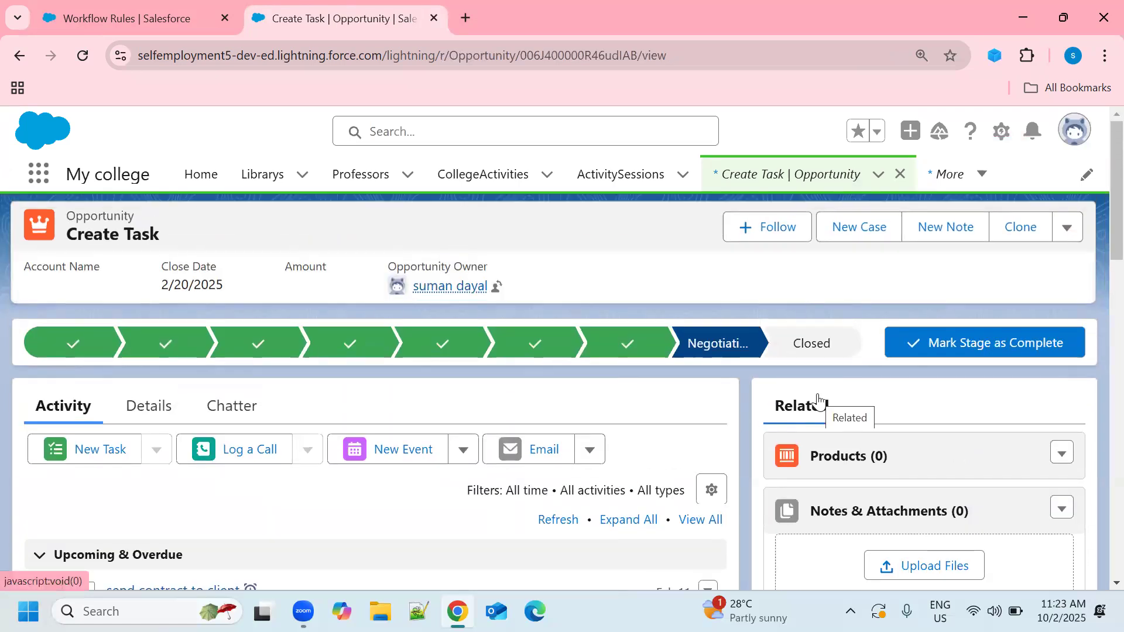
scroll(817, 396, "down", 2)
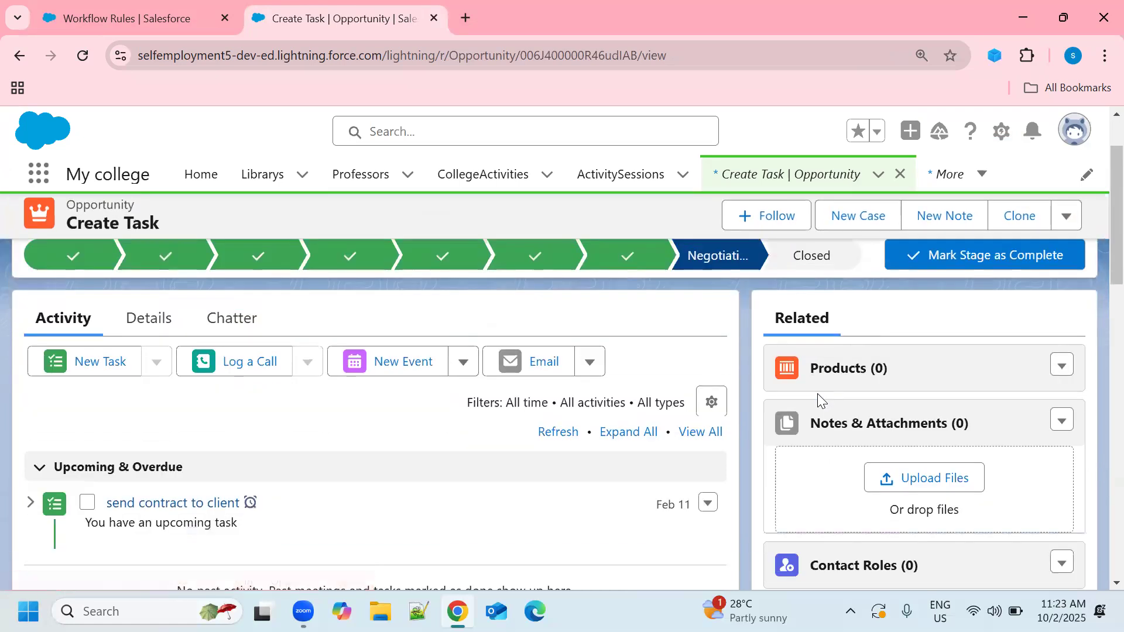
scroll(790, 413, "down", 2)
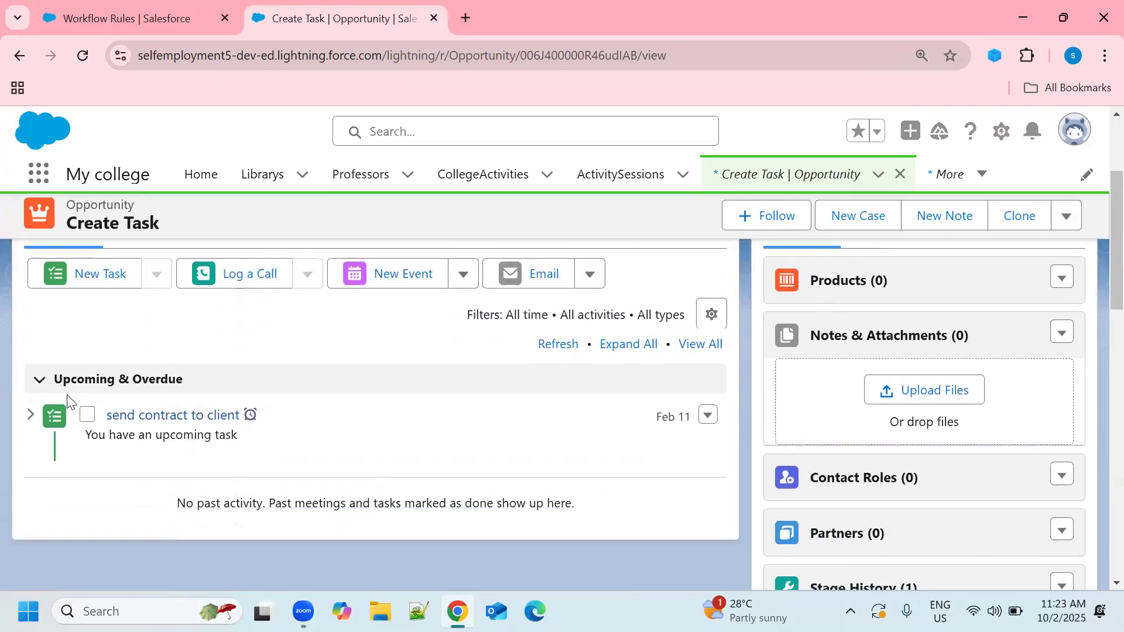
scroll(242, 400, "up", 2)
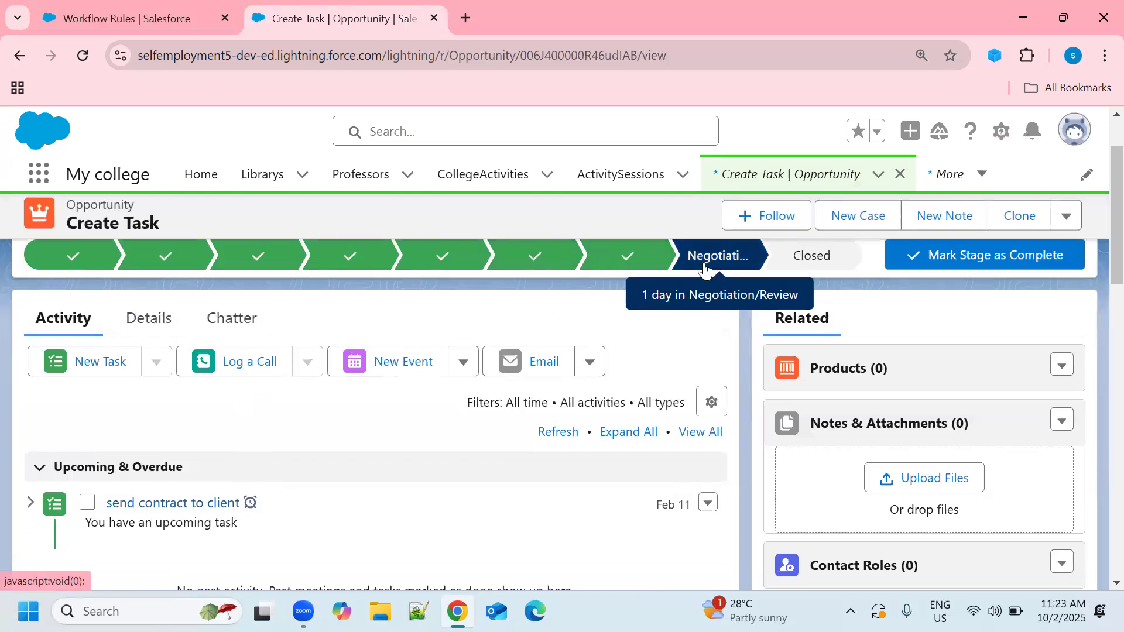
scroll(184, 383, "down", 2)
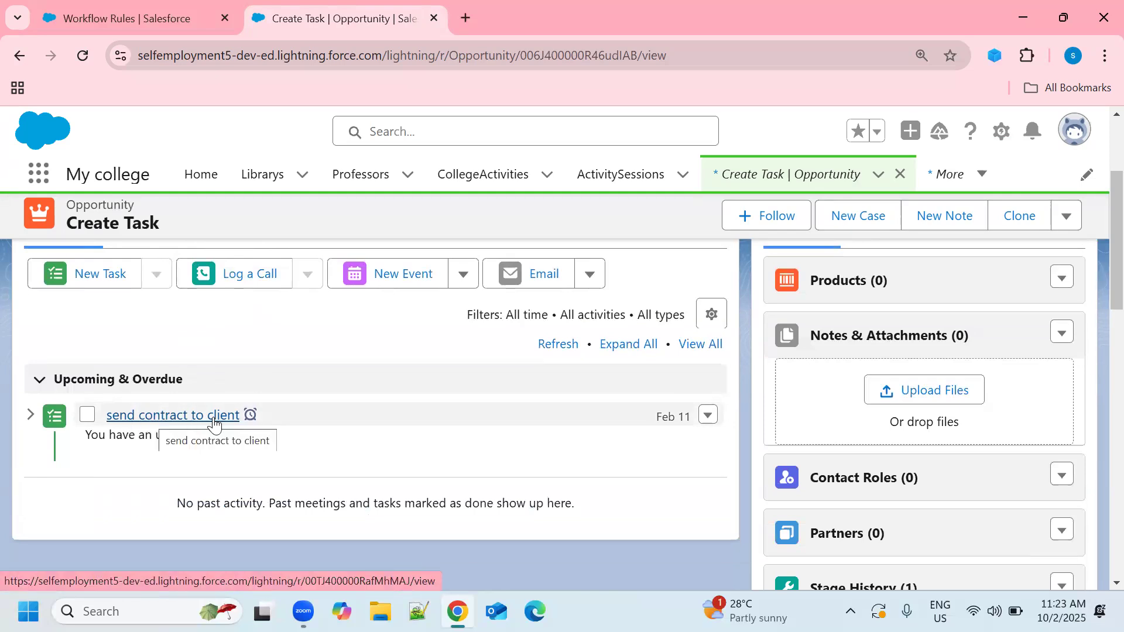
left_click(177, 416)
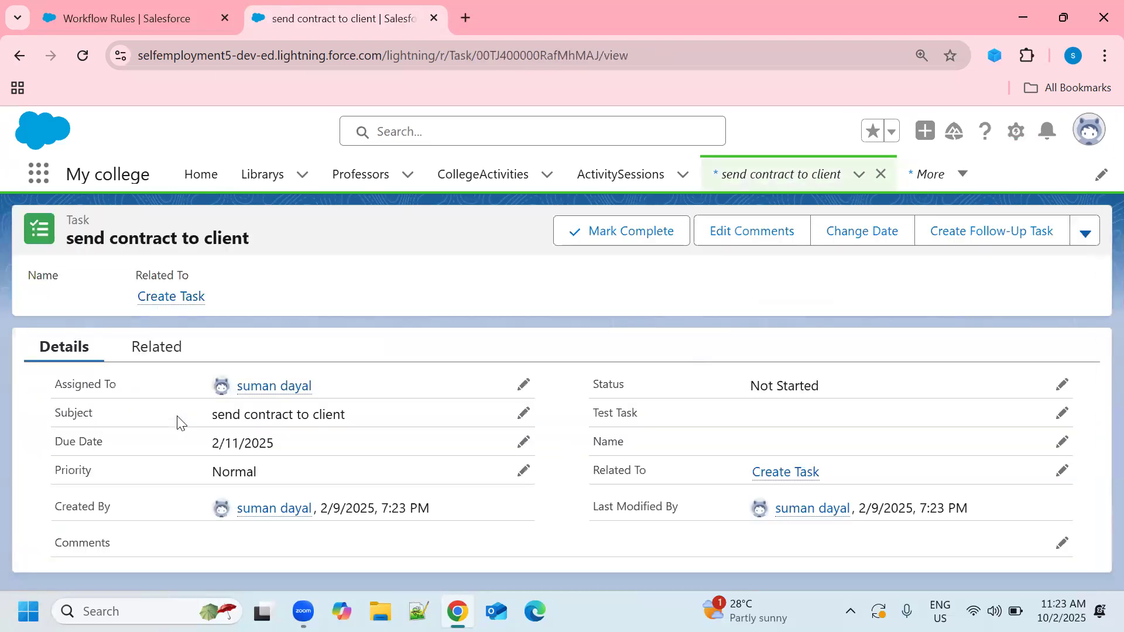